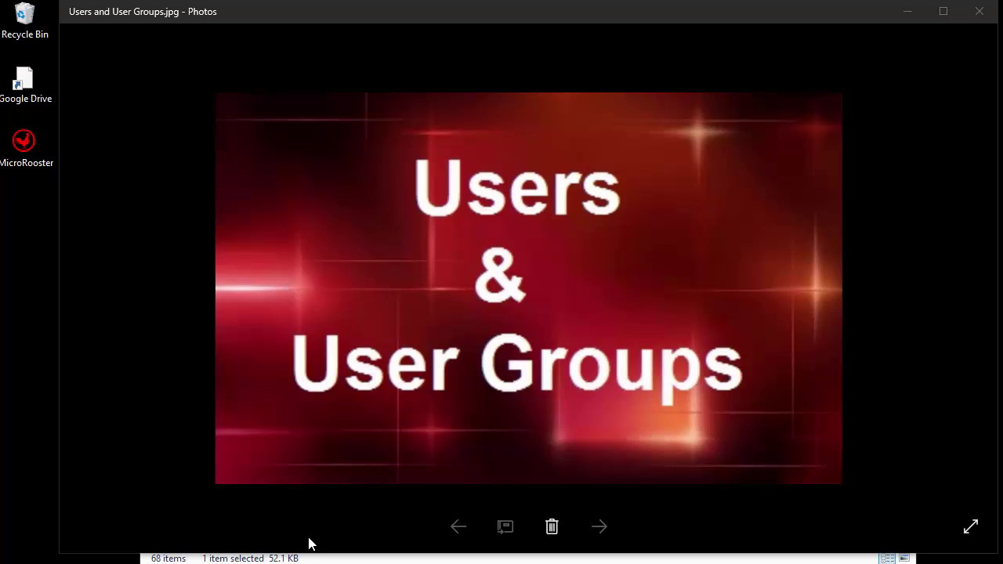
In Developer, go to Administration > User Manager > MicroStrategy Groups > Everyone to list its users.
key("alt+Tab")
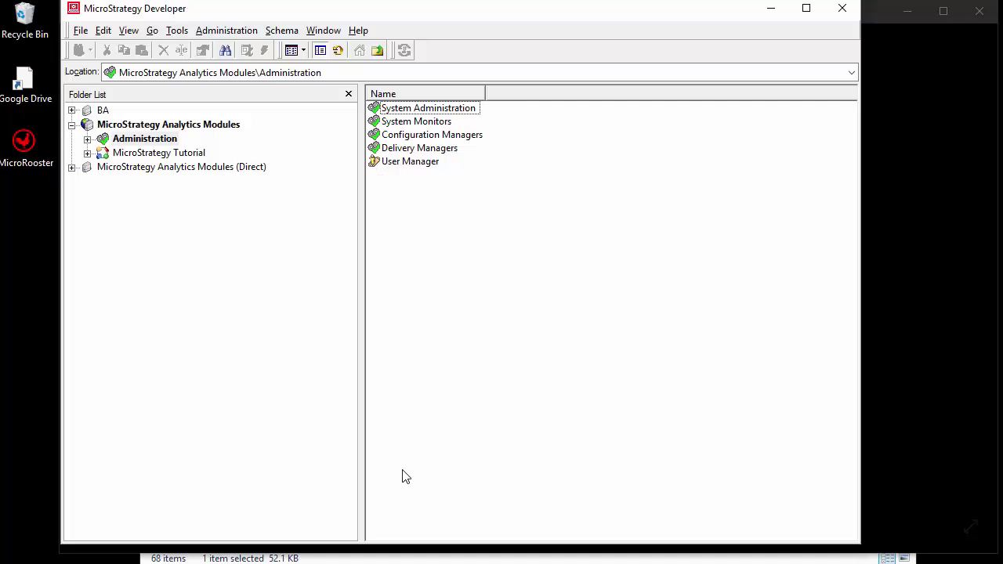
left_click(87, 139)
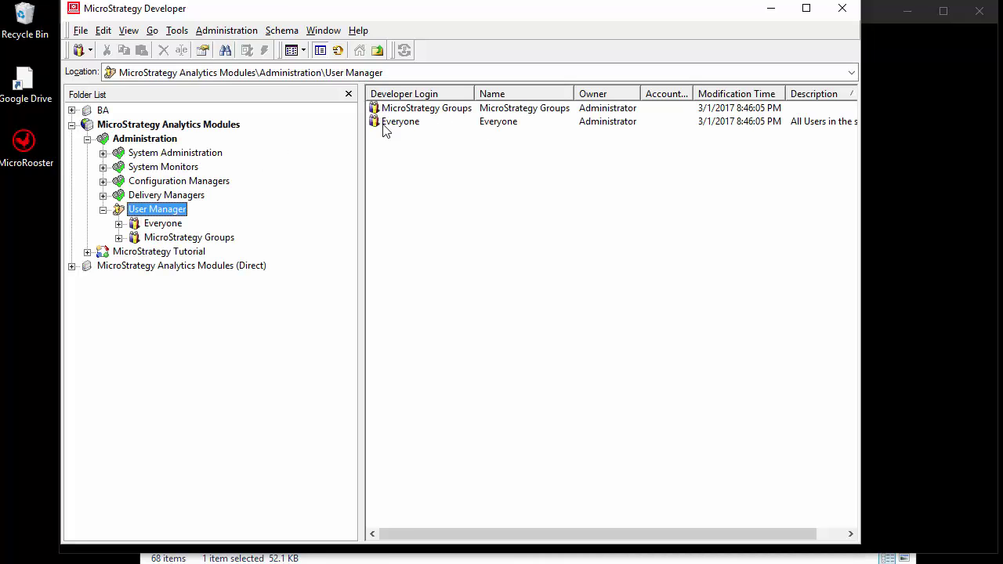
left_click(149, 239)
left_click(148, 239)
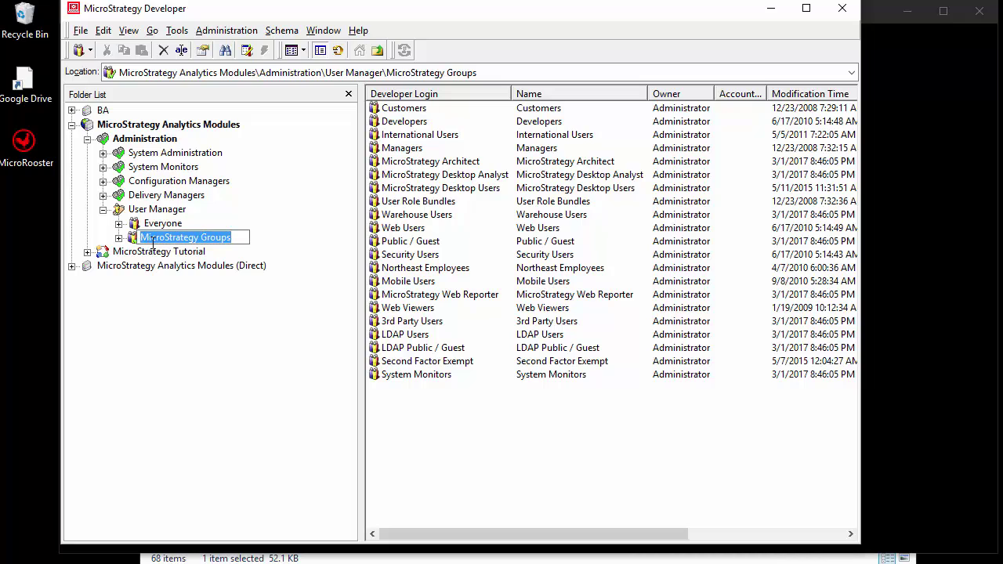
key("BackSpace")
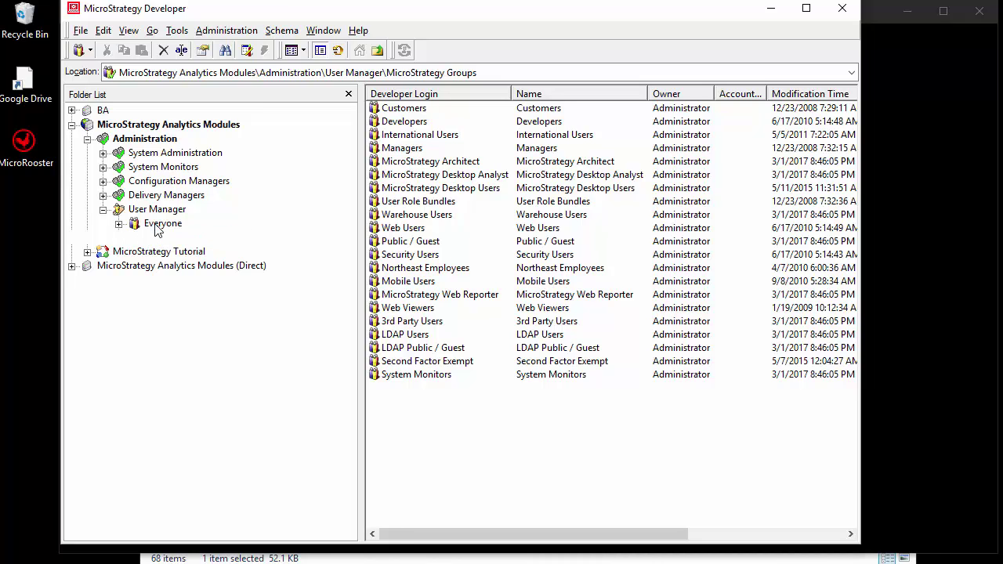
left_click(159, 227)
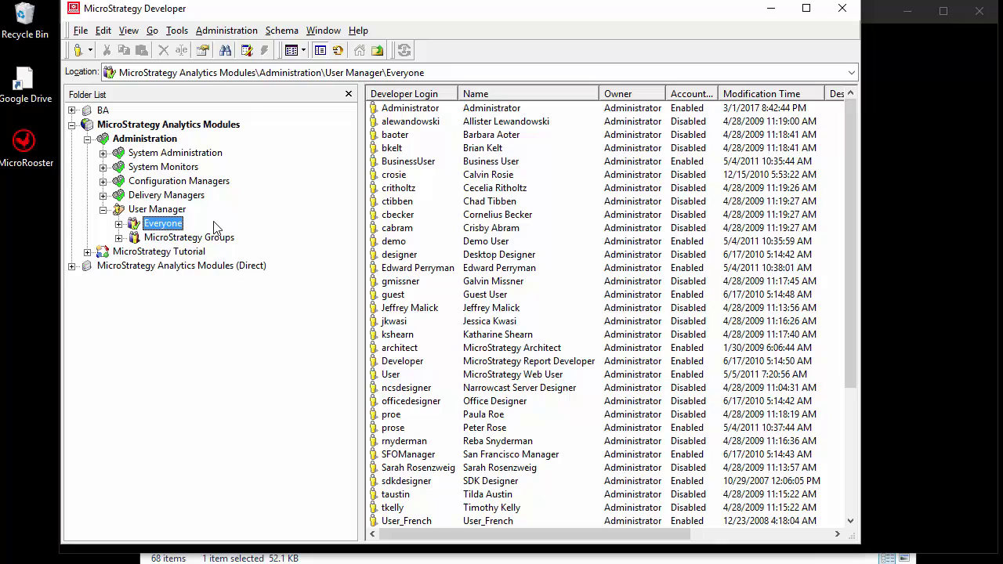
Create a new user and enter its Developer login and full name.
right_click(436, 214)
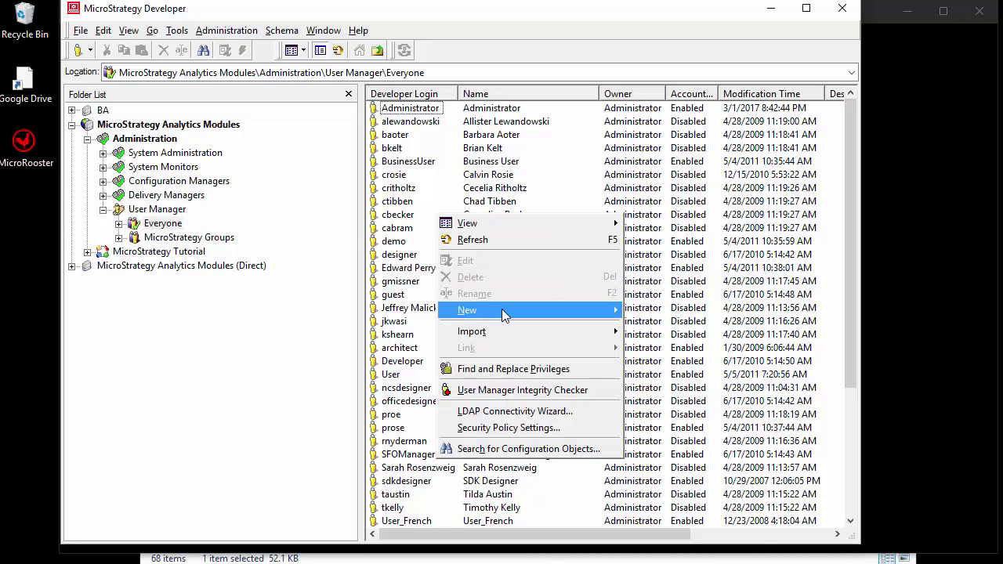
mouse_move(502, 311)
left_click(647, 310)
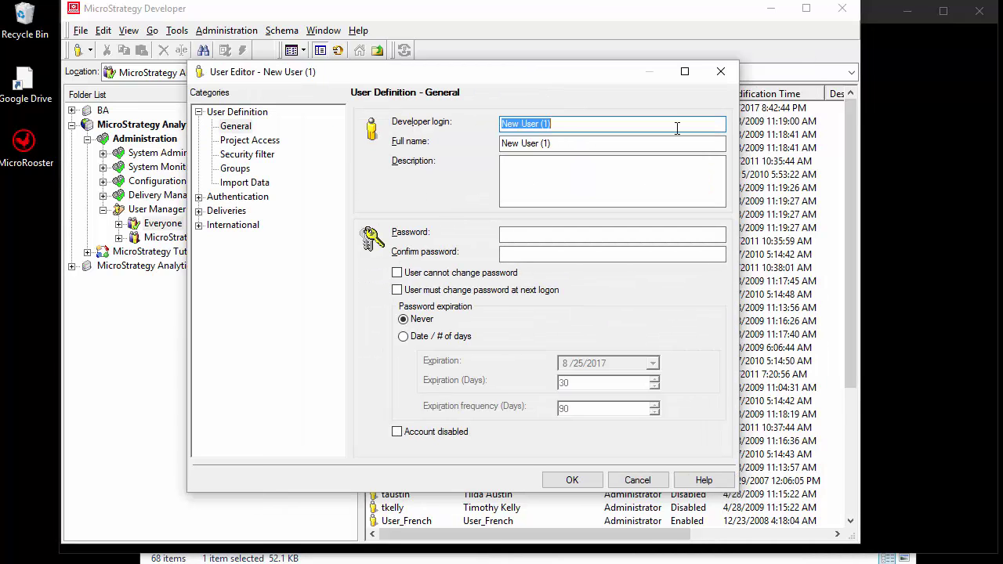
type("MR Demo")
key("Tab")
type("Mic")
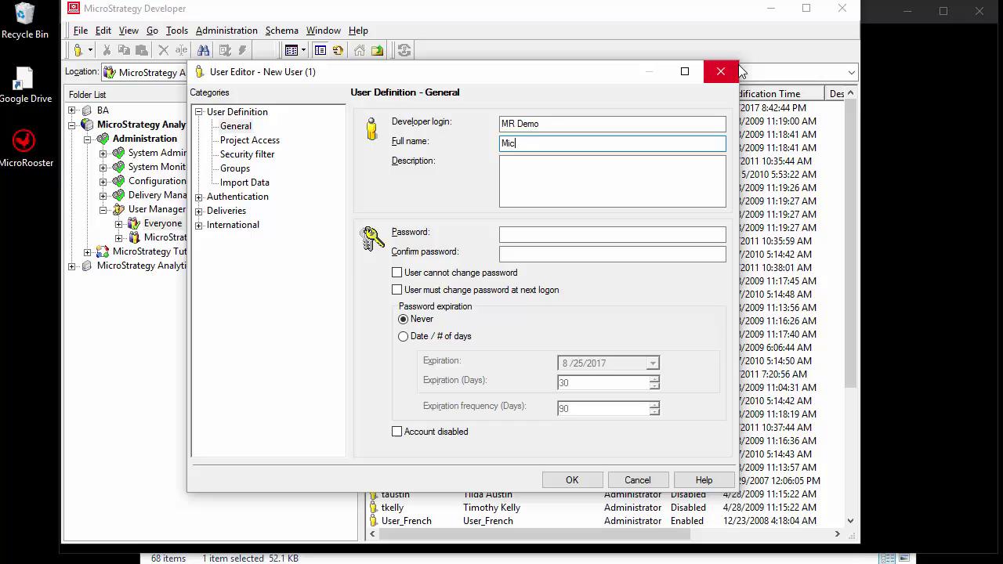
type("roRooster")
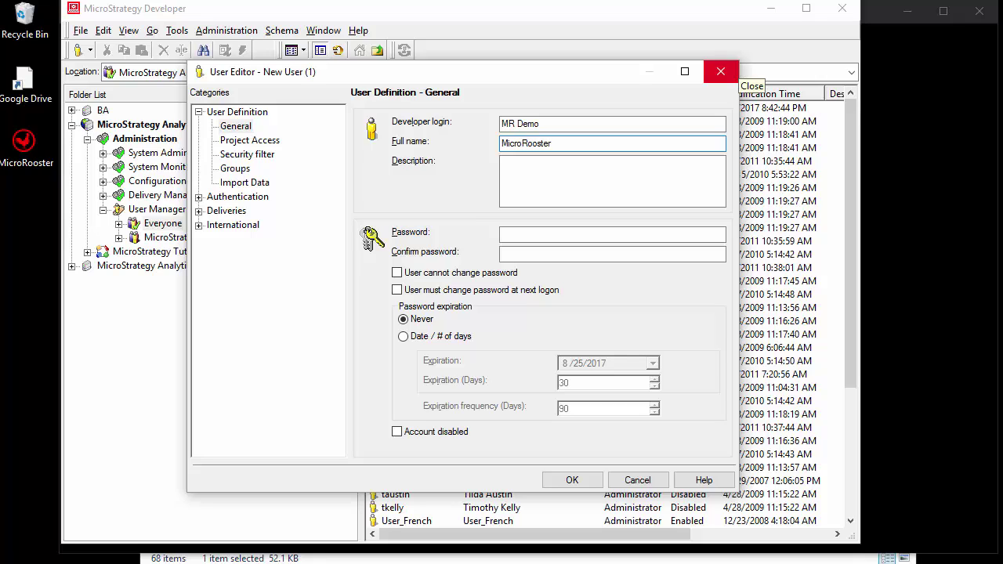
Add the description 'This is a demo user account', set and confirm the password, keeping the account enabled.
left_click(538, 175)
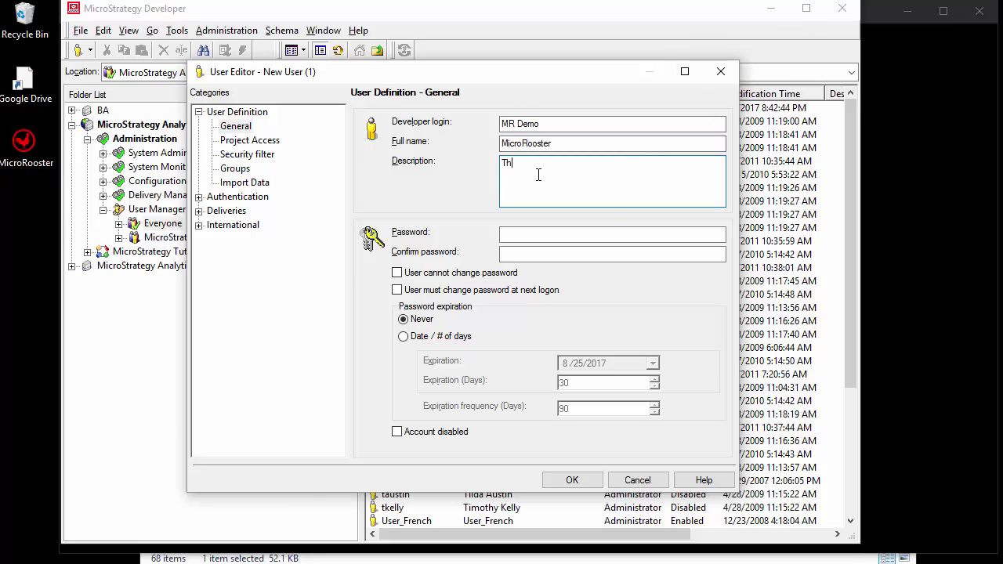
type("This is a demo user account")
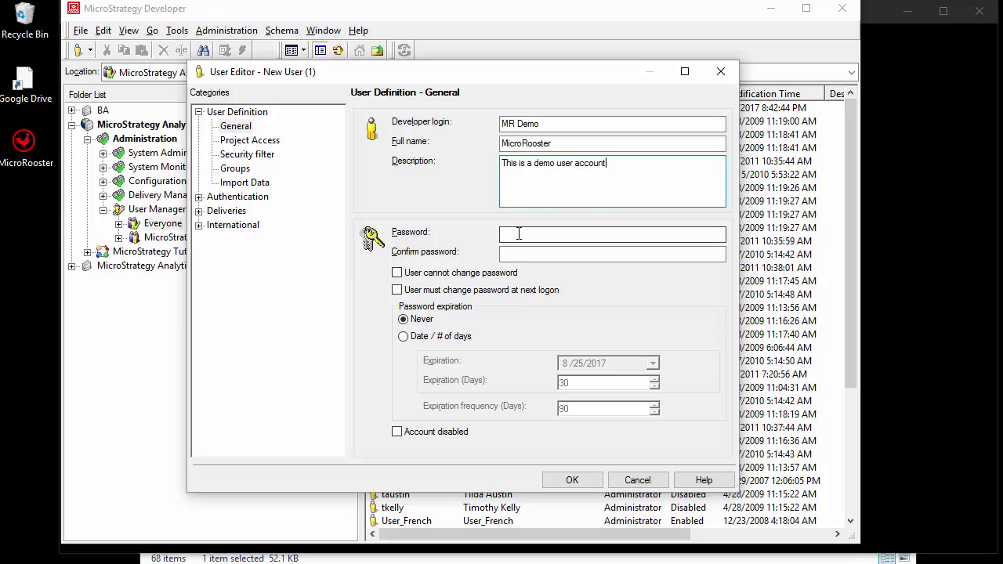
left_click(519, 234)
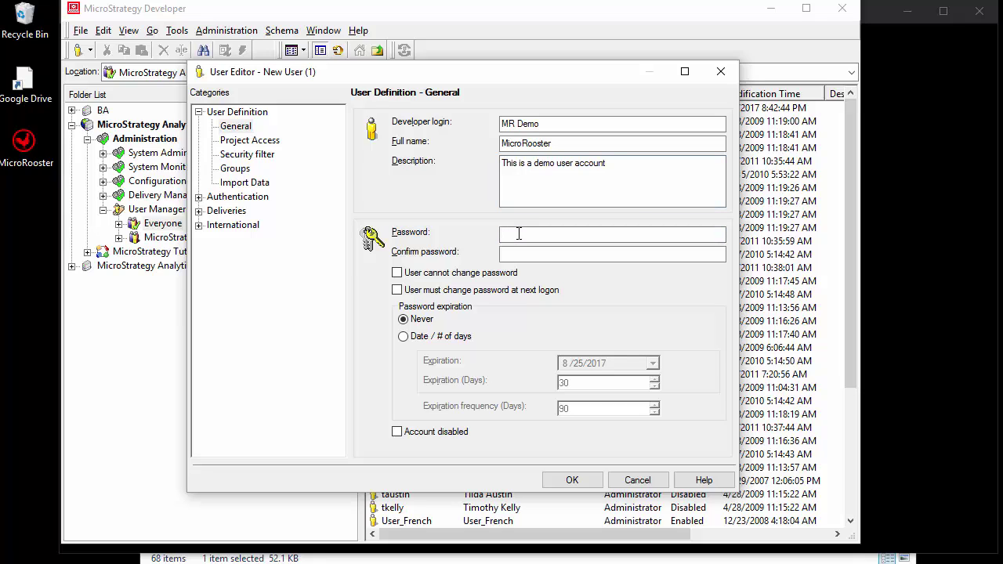
left_click(554, 257)
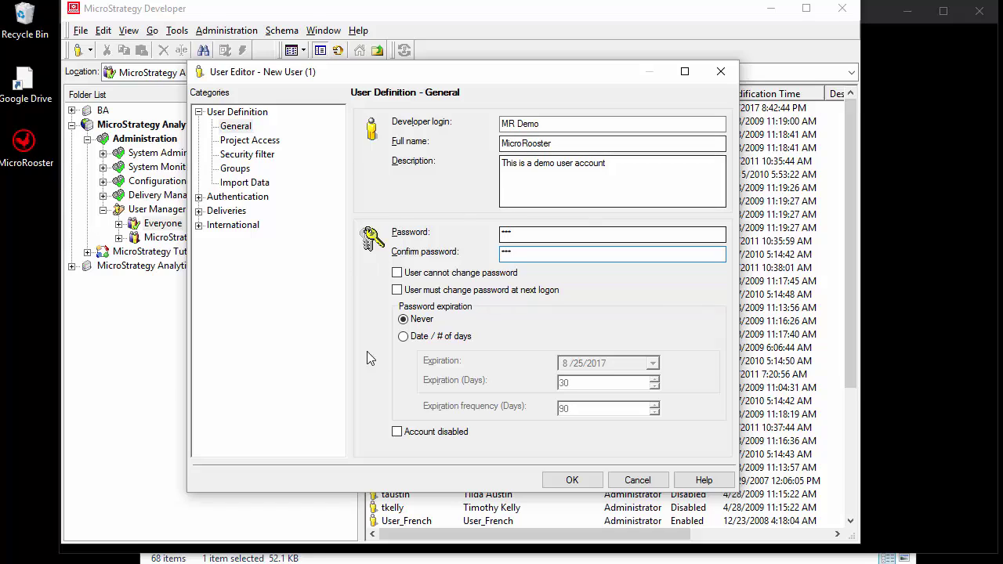
left_click(399, 438)
left_click(399, 438)
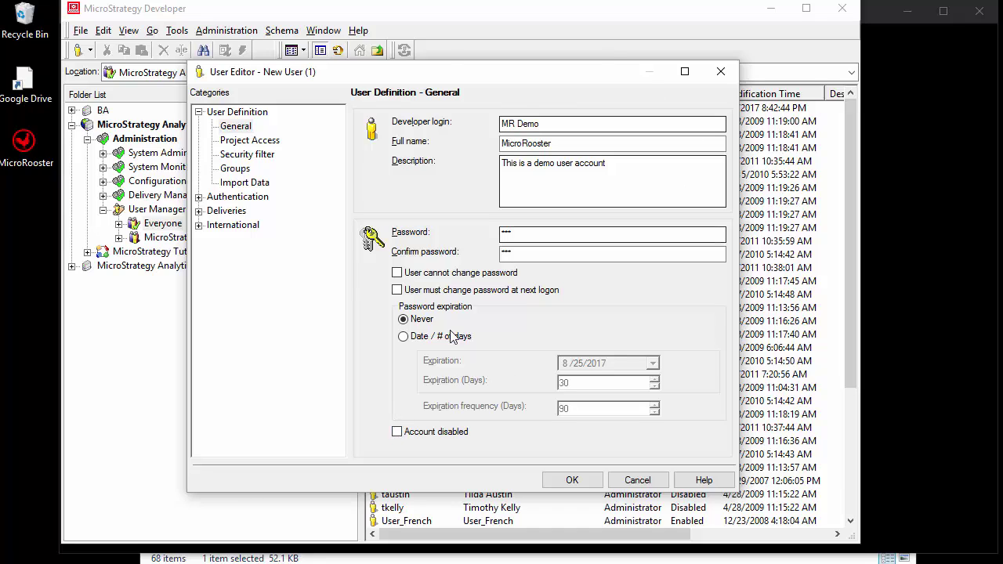
In Project Access, grant the Web Reporter, Web Analyst, Web Professional, Office and Mobile privileges.
left_click(250, 142)
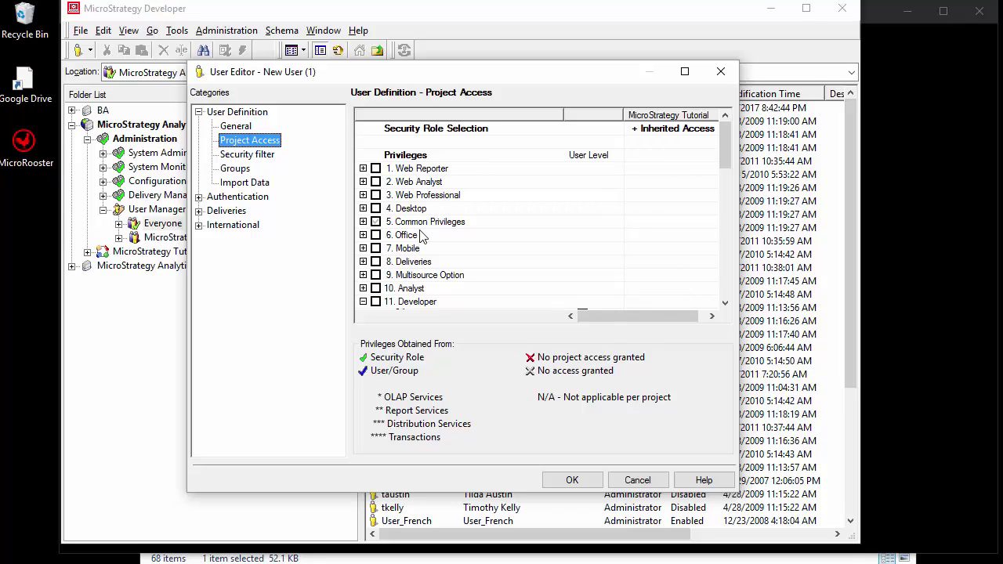
left_click(376, 196)
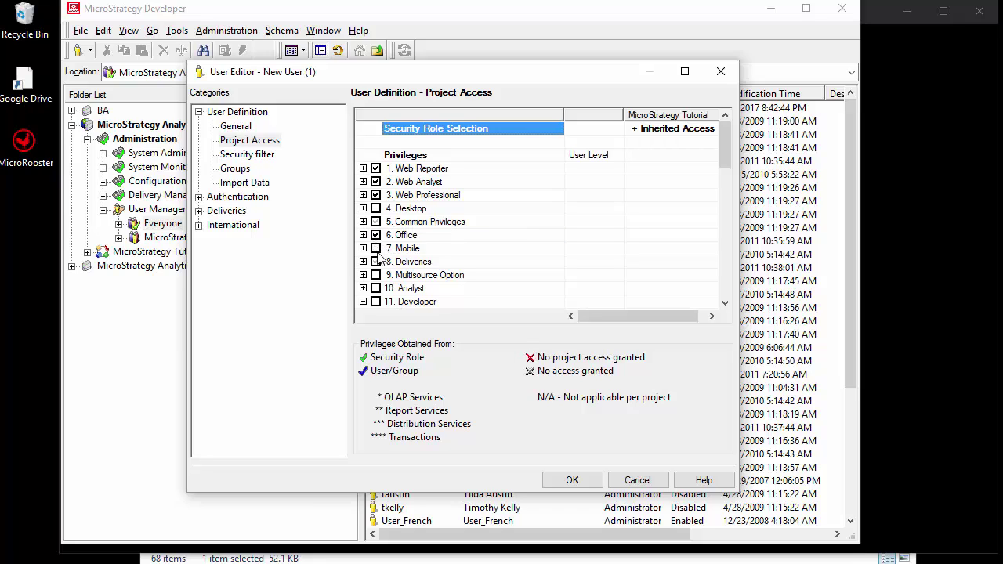
left_click(376, 248)
Expand the Developer privilege group and grant all of its privileges.
scroll(718, 176, "down", 3)
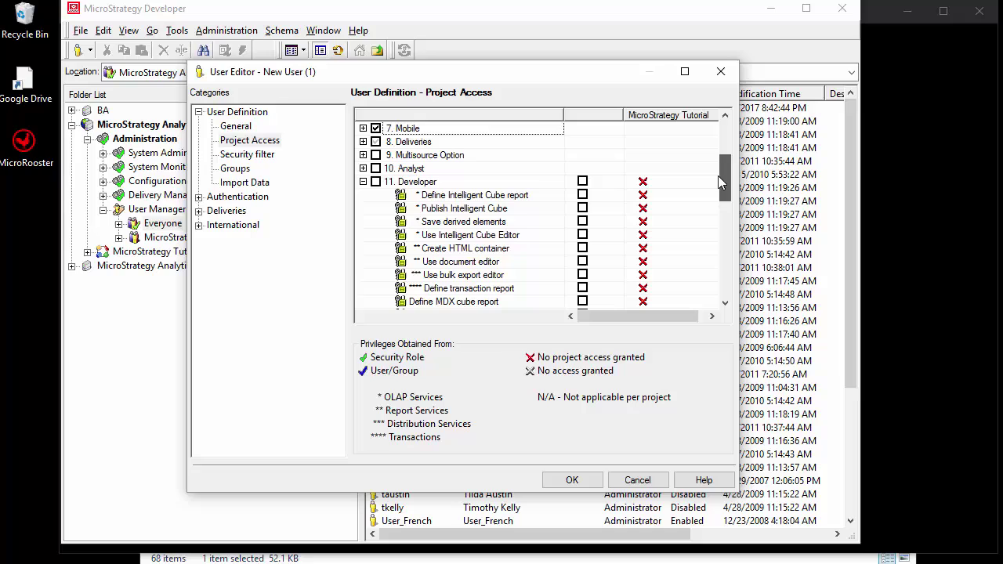
left_click(363, 169)
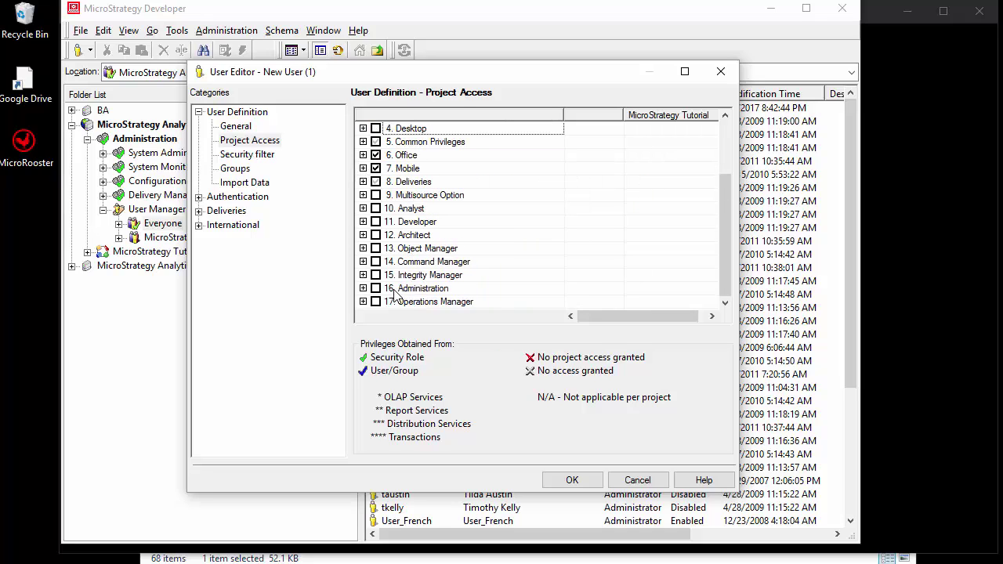
mouse_move(726, 247)
left_mouse_down()
mouse_move(726, 194)
mouse_move(726, 247)
left_mouse_up()
left_click(364, 223)
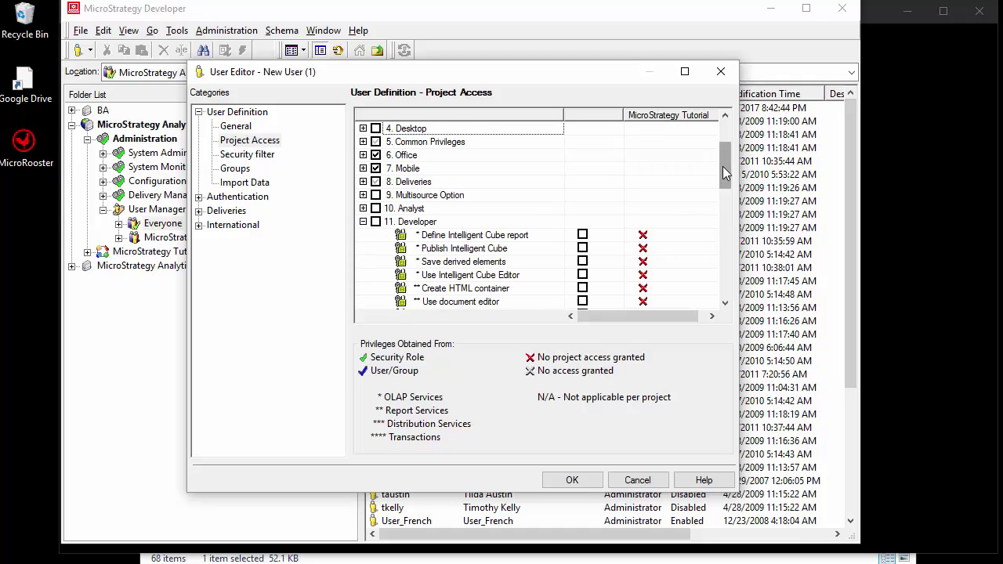
left_click(377, 222)
scroll(728, 179, "down", 10)
left_click(460, 169)
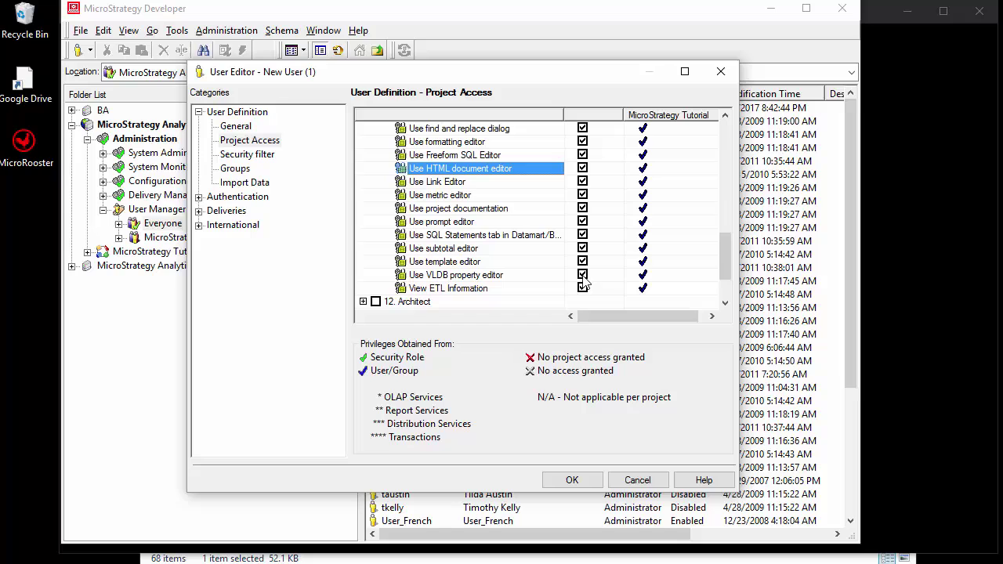
left_click(584, 277)
left_click_drag(729, 269, 732, 145)
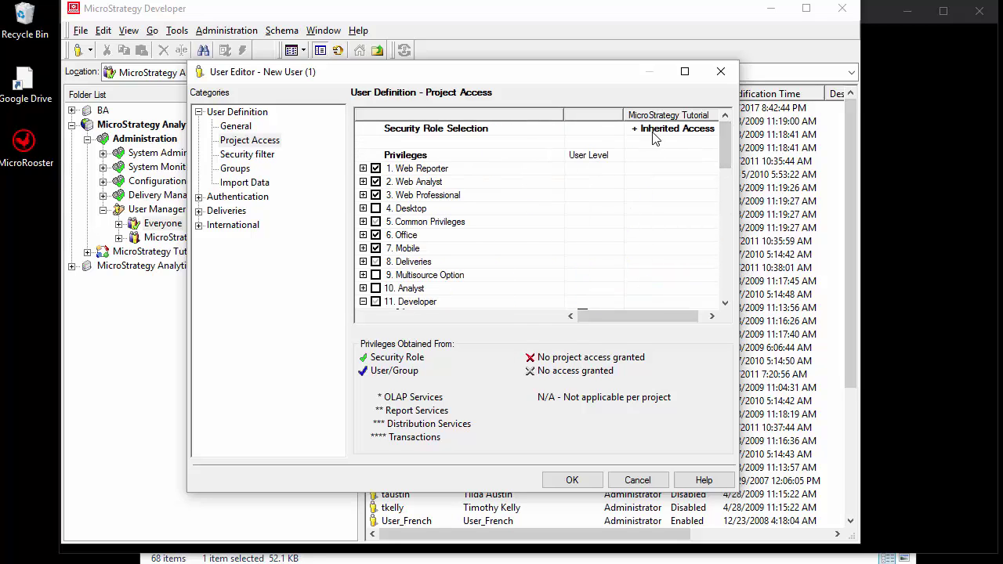
left_click(676, 130)
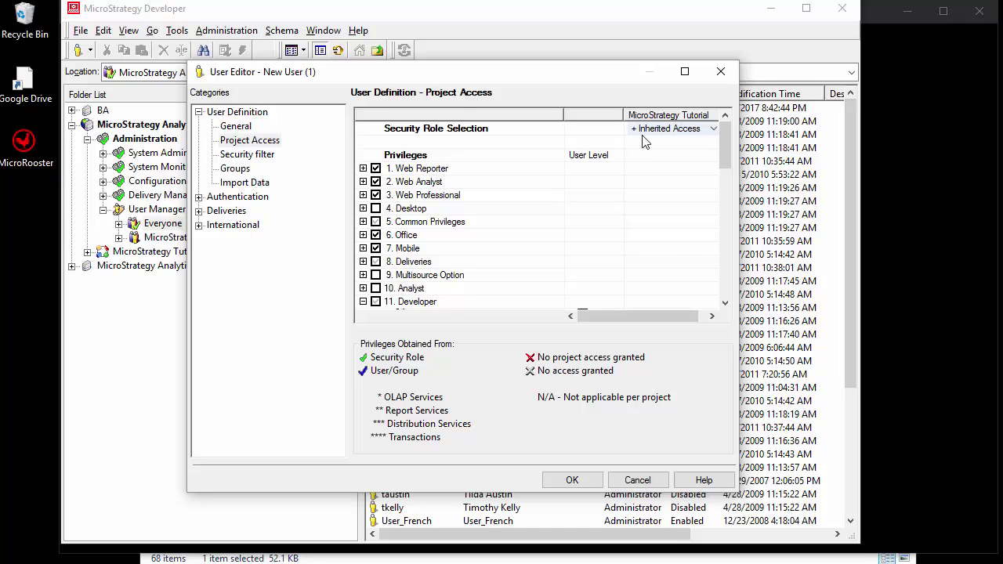
left_click(713, 129)
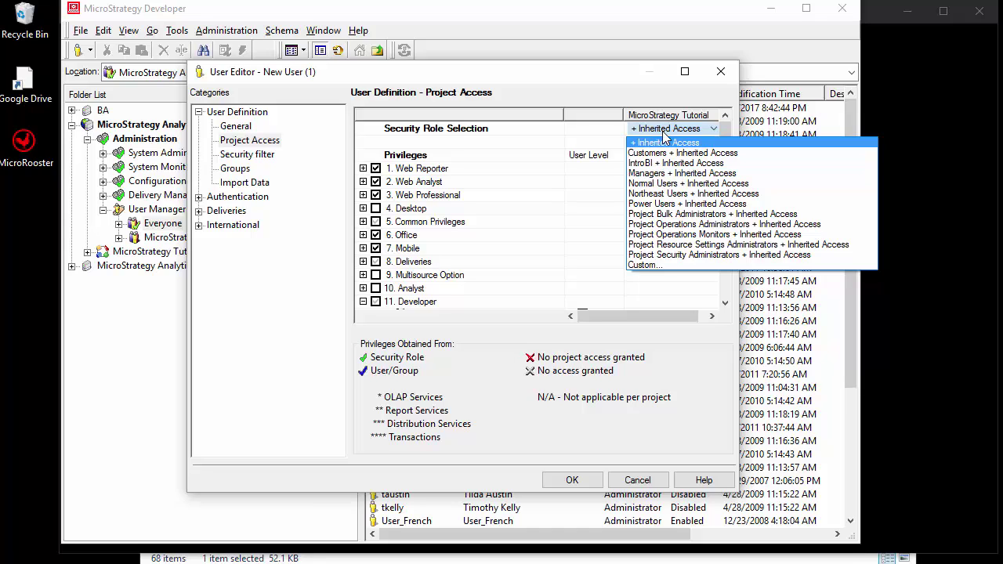
left_click(667, 143)
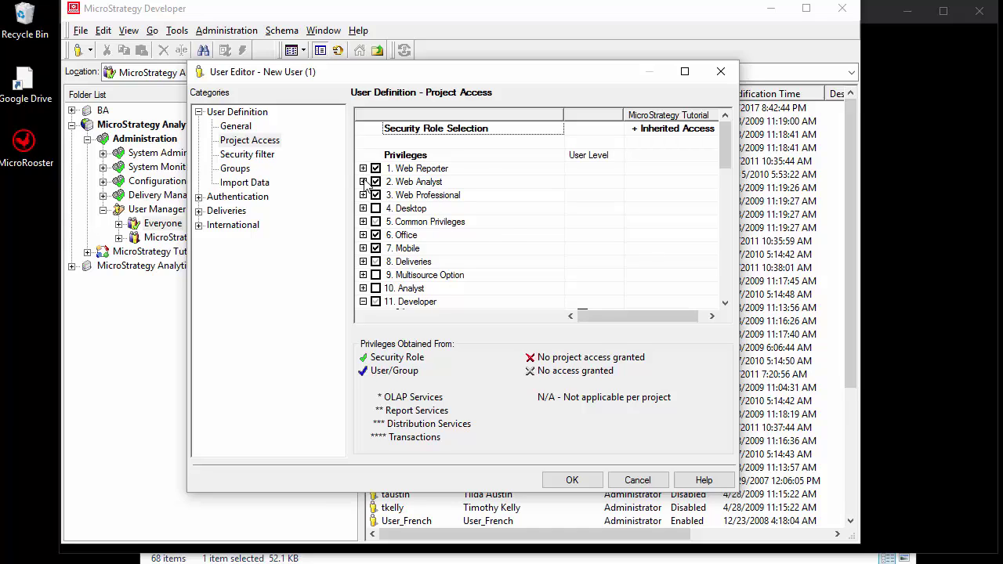
Go to the user's Security filter page for MicroStrategy Tutorial and launch the Security Filter Manager.
left_click(259, 156)
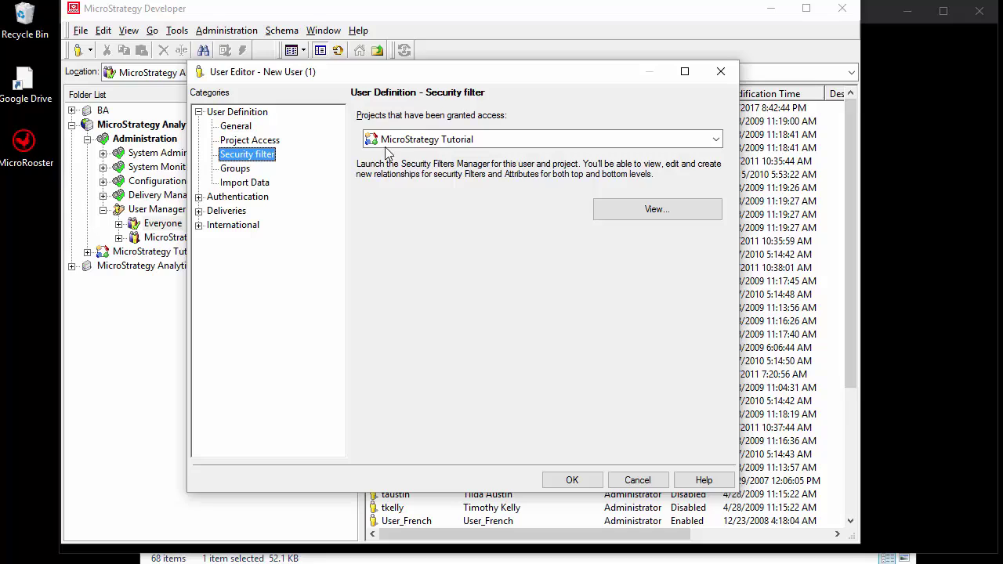
left_click(717, 141)
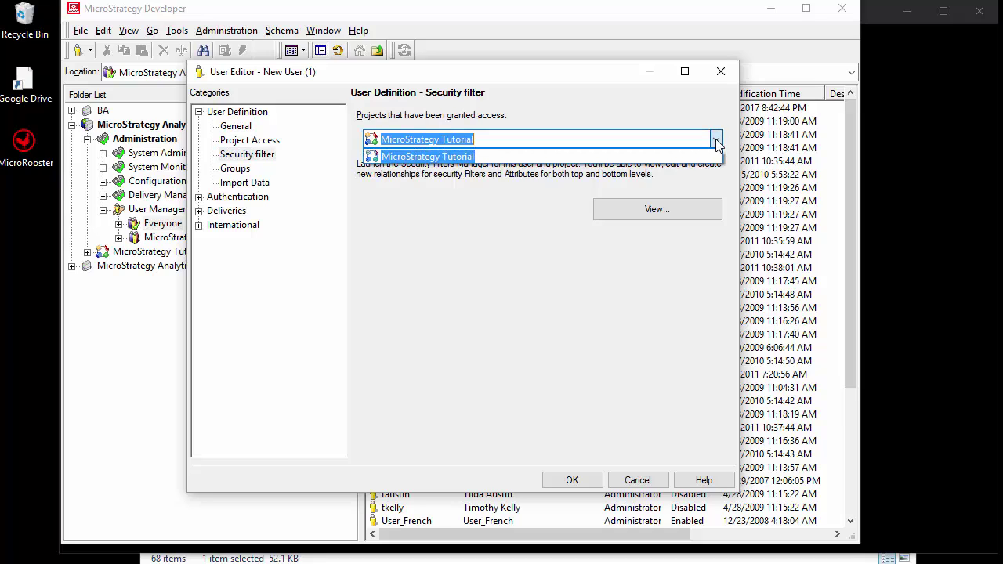
left_click(716, 141)
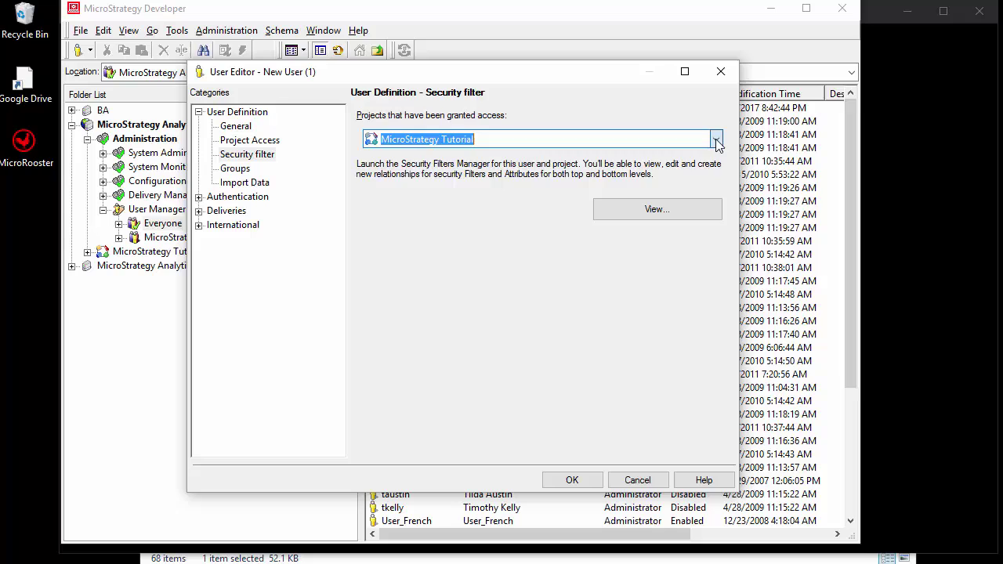
left_click(264, 141)
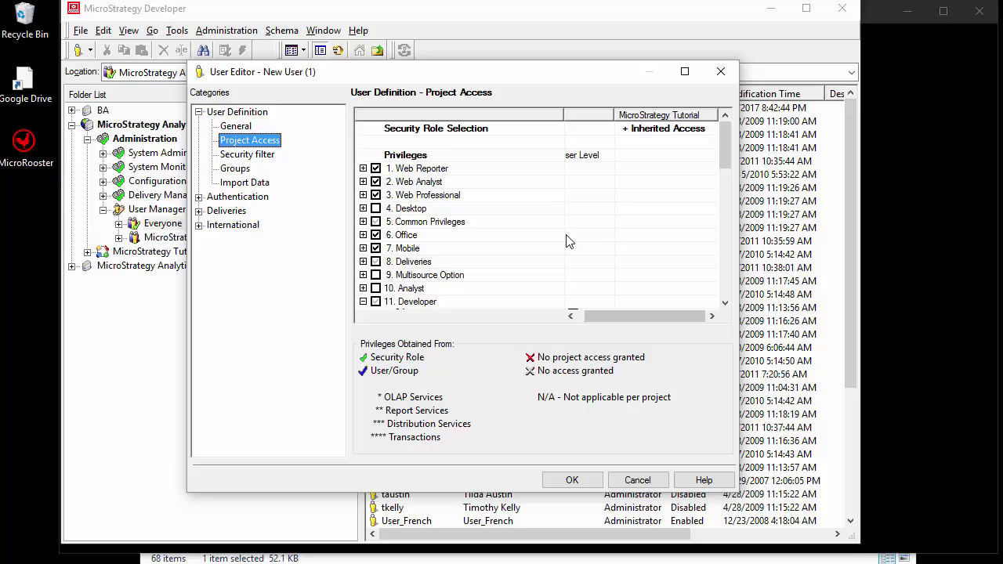
left_click(265, 156)
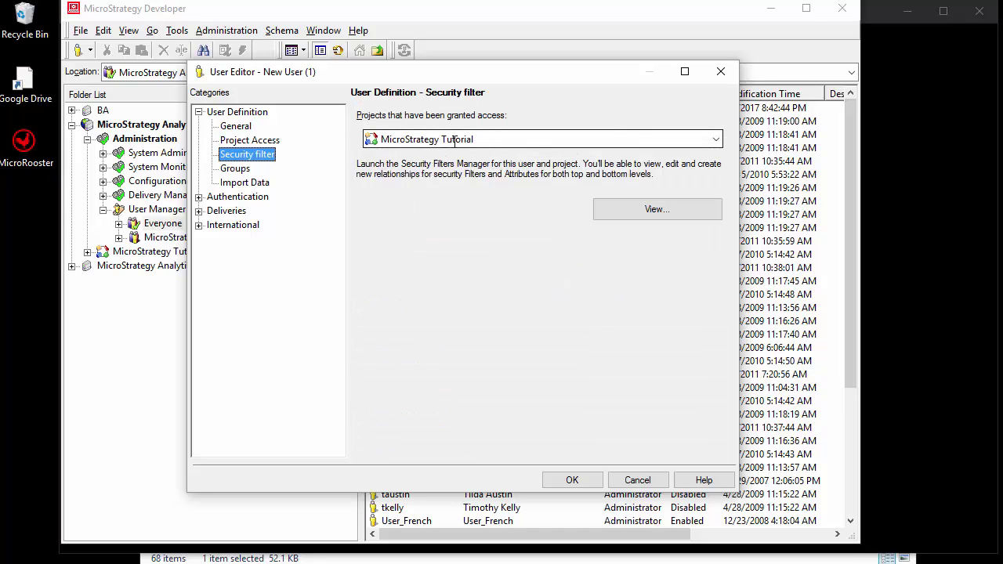
left_click(641, 209)
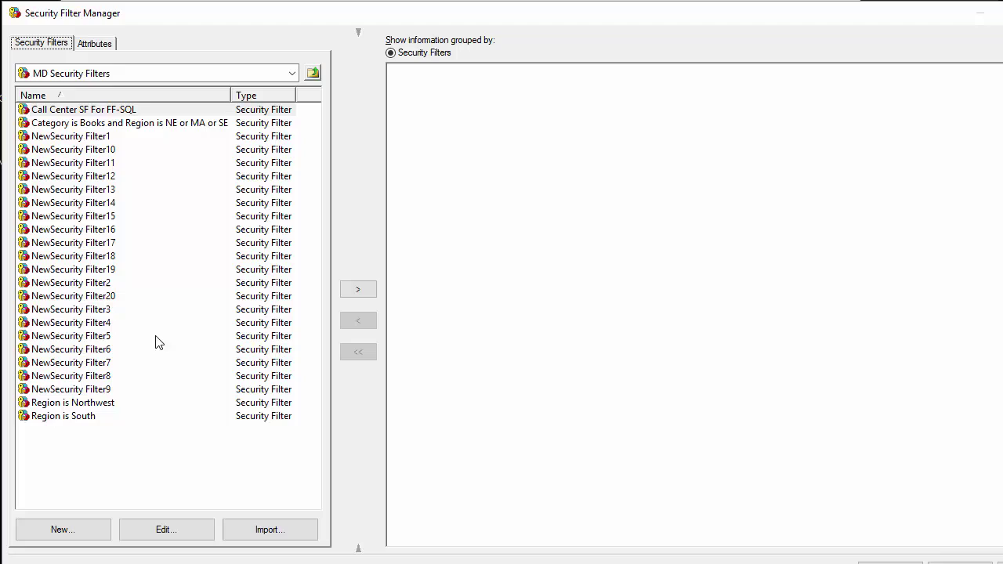
Link Region is South to the new user, inspect its definition, then close the Security Filter Manager.
left_click(56, 420)
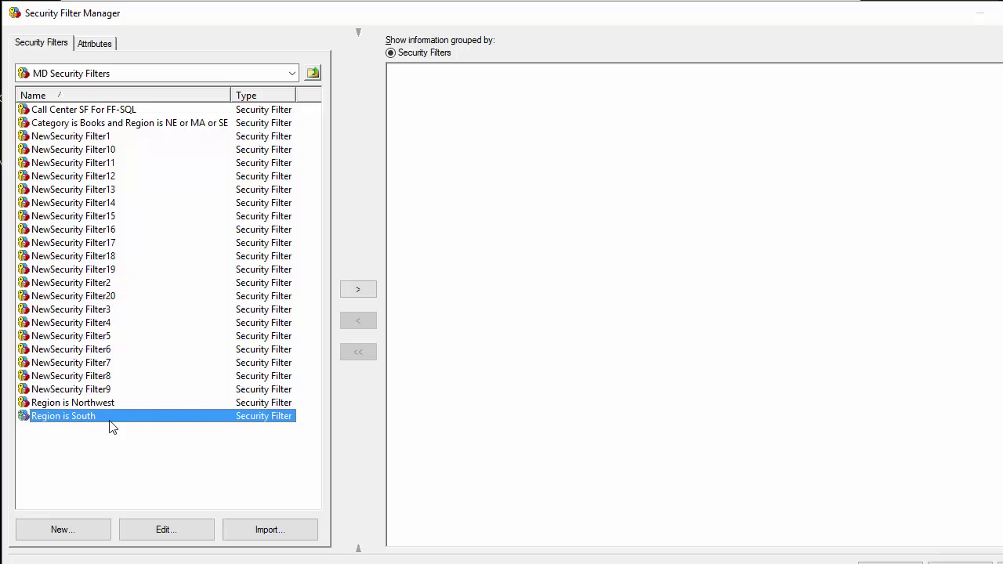
left_click(358, 291)
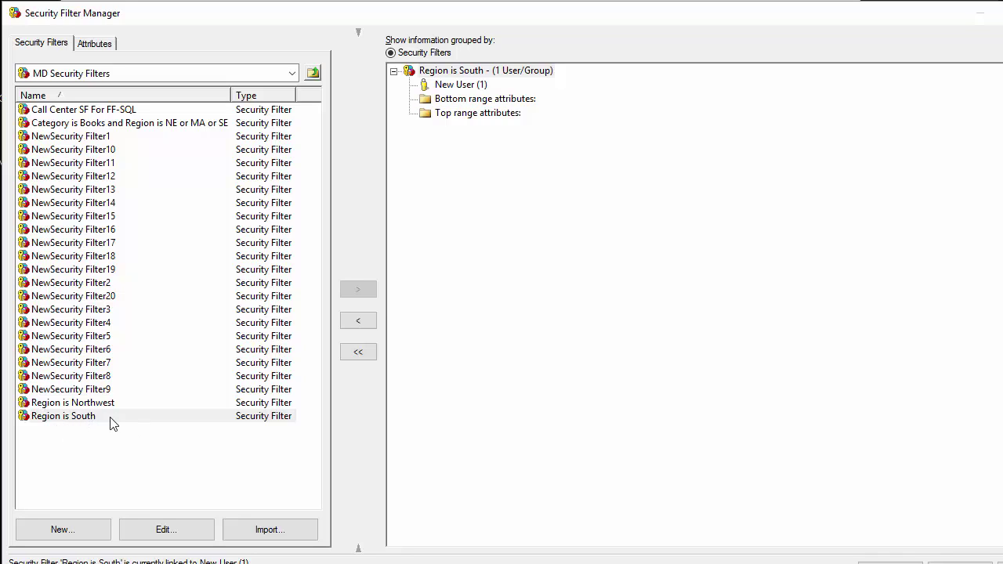
left_click(170, 530)
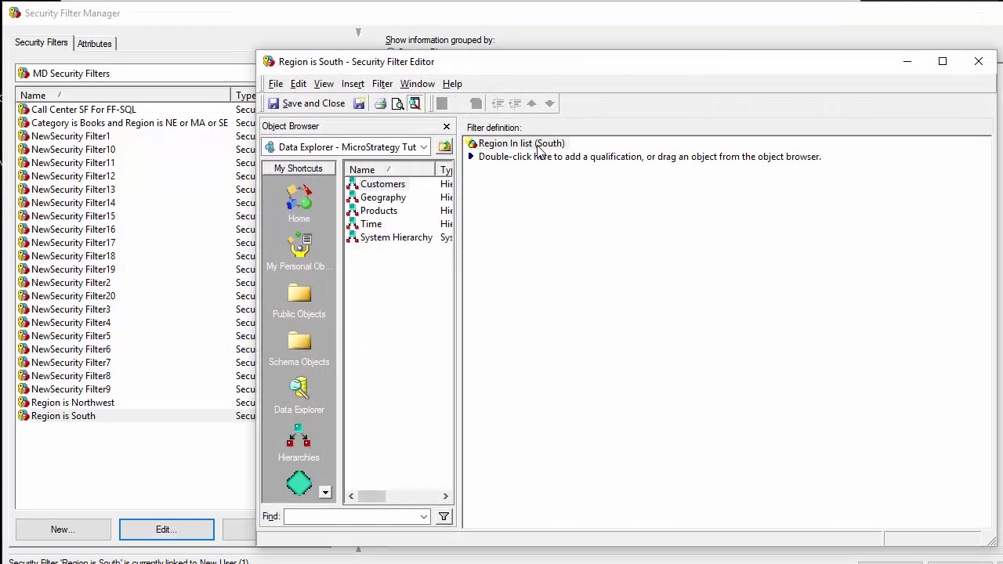
left_click(979, 66)
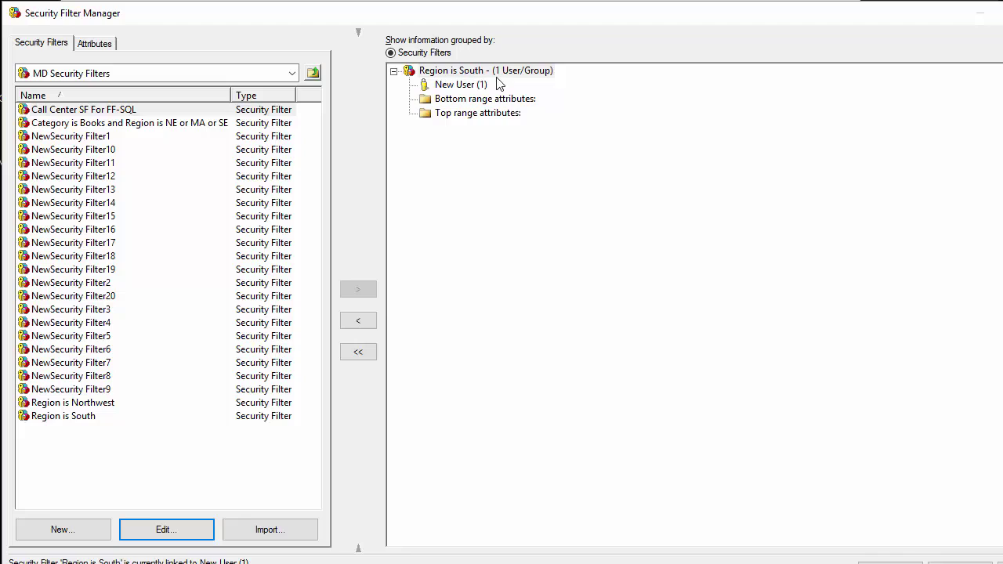
left_click(439, 71)
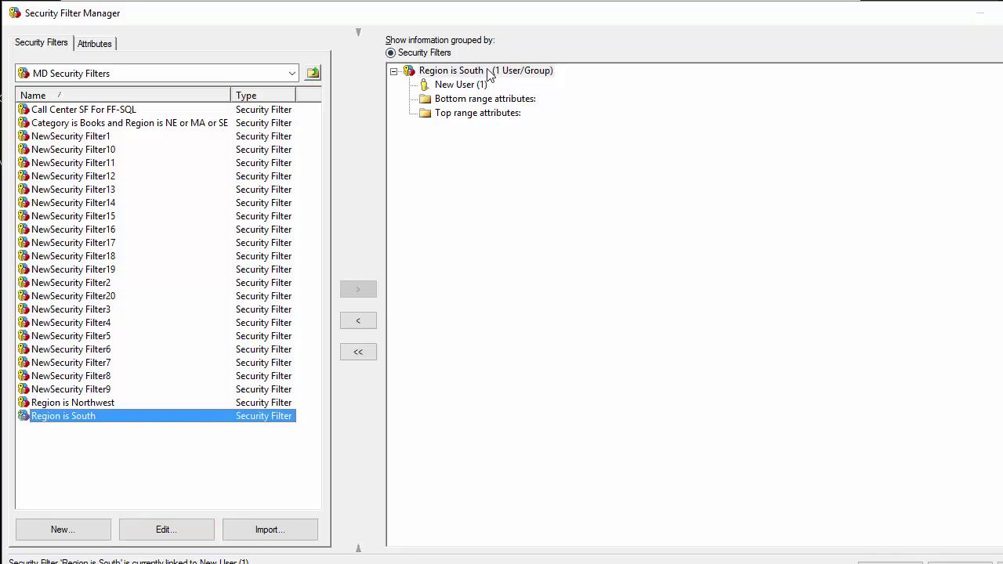
left_click(933, 559)
left_click(249, 170)
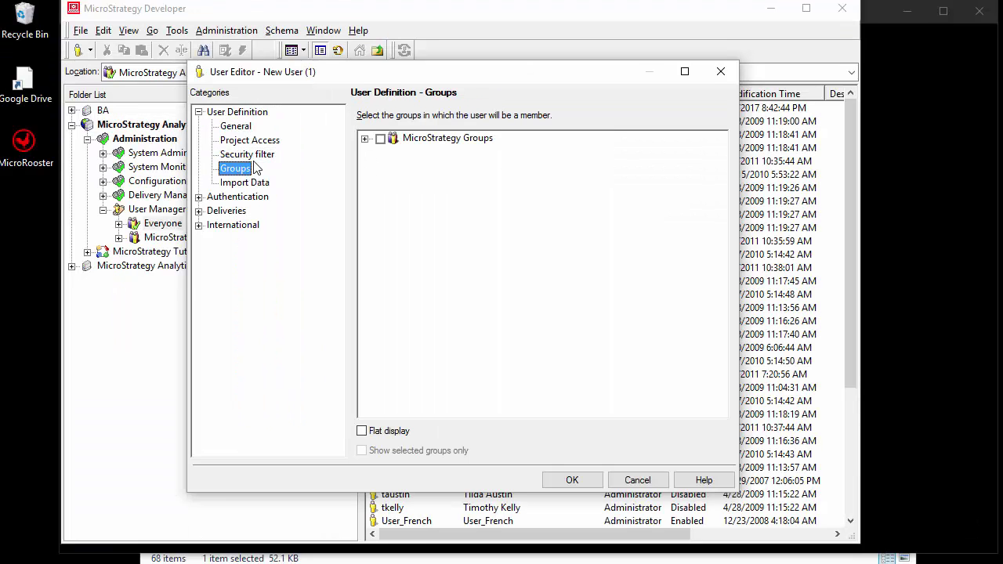
Expand MicroStrategy Groups and tick Managers for the new user.
left_click(364, 139)
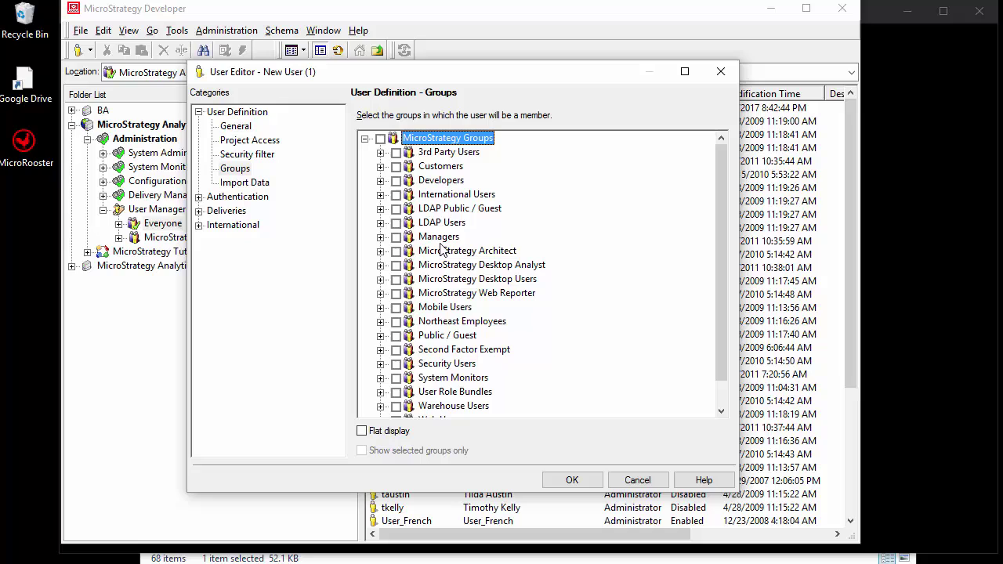
left_click(381, 239)
Set the Import Data maximum quota per user to Custom.
left_click(245, 183)
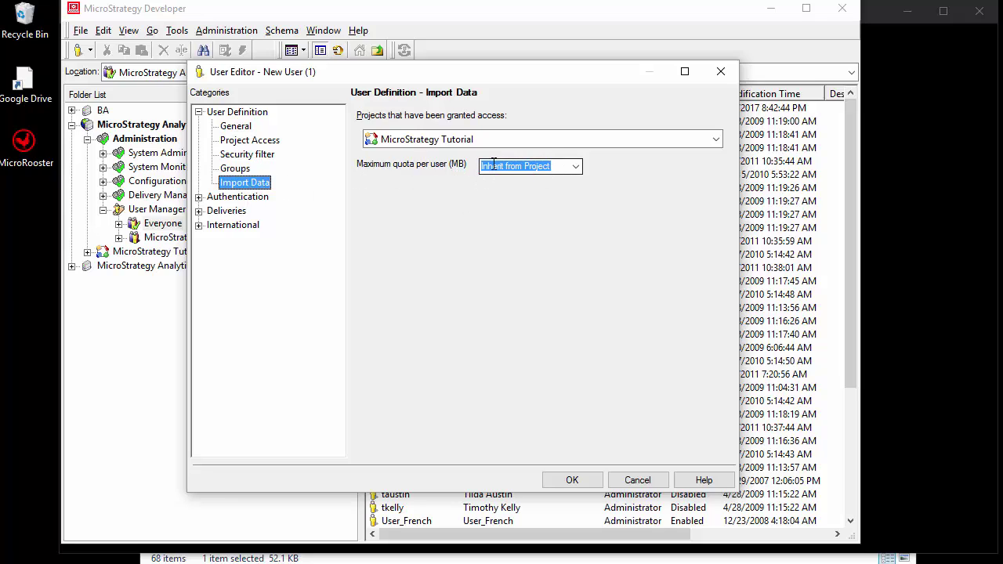
left_click(577, 166)
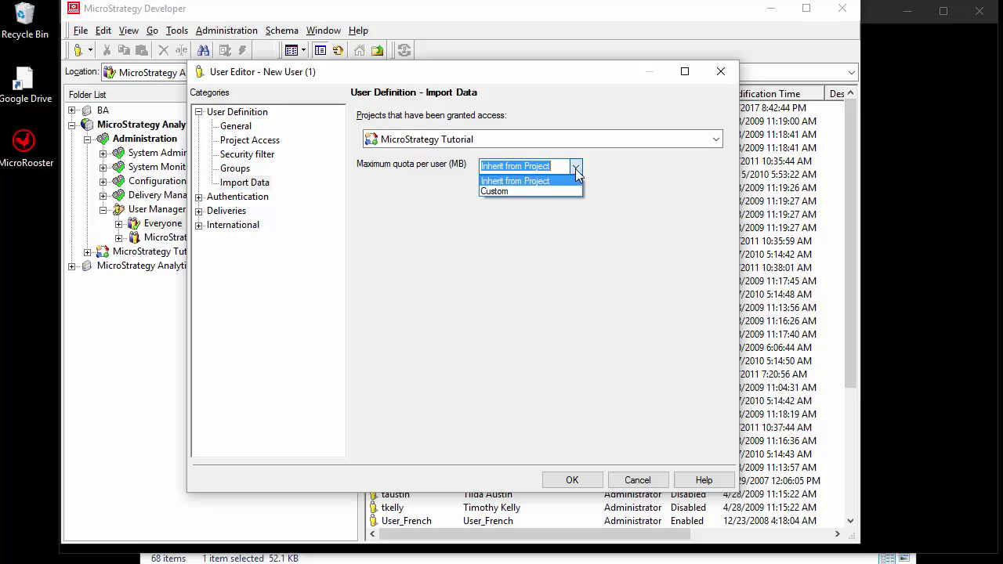
left_click(532, 192)
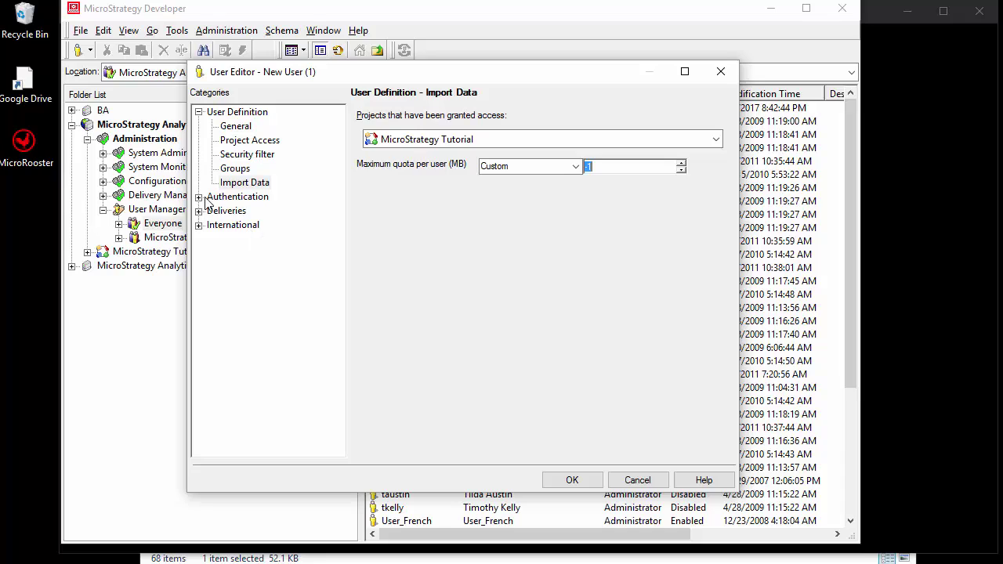
Review the Metadata authentication fields, then show the Warehouse passthrough settings.
left_click(239, 197)
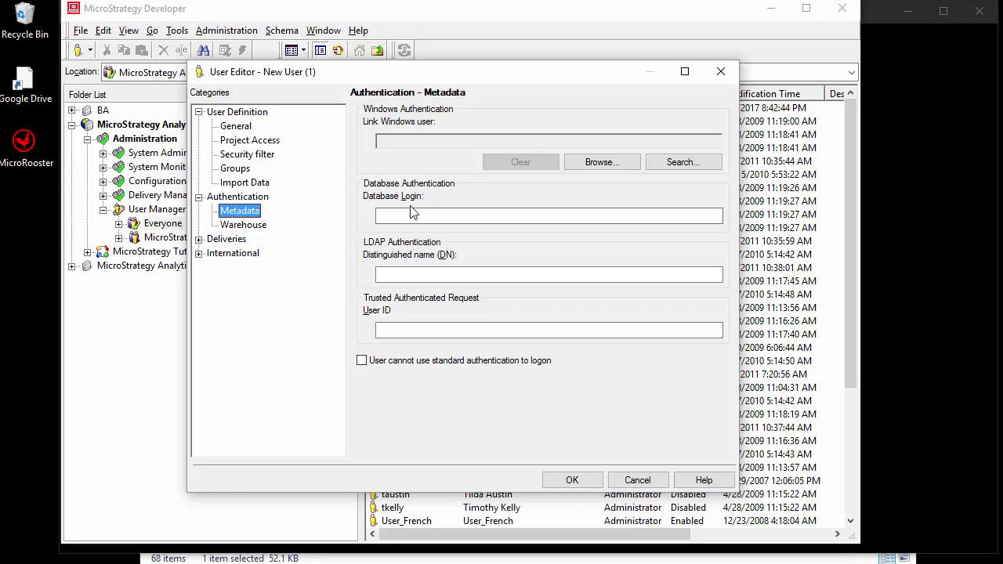
left_click(423, 217)
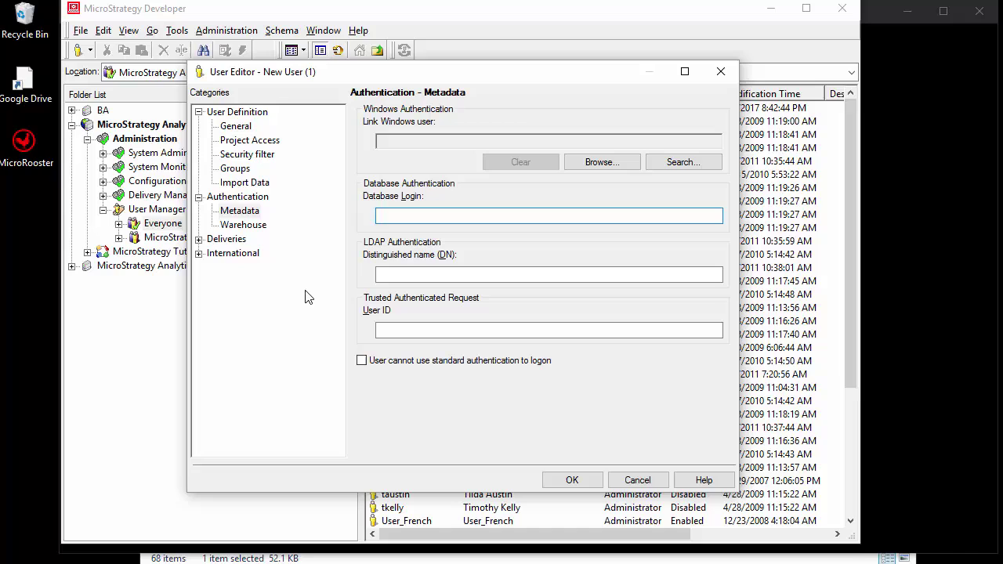
left_click(397, 276)
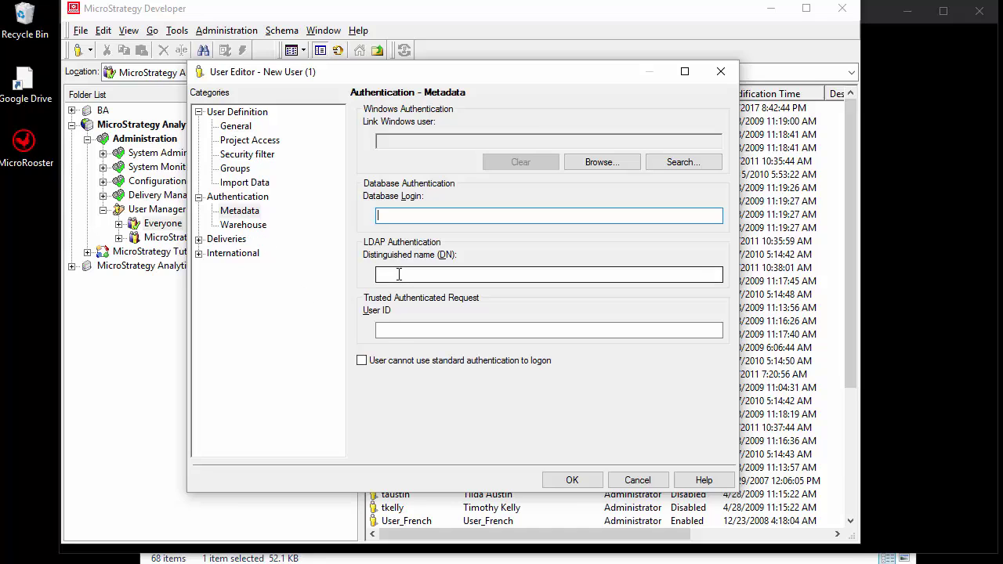
left_click(386, 333)
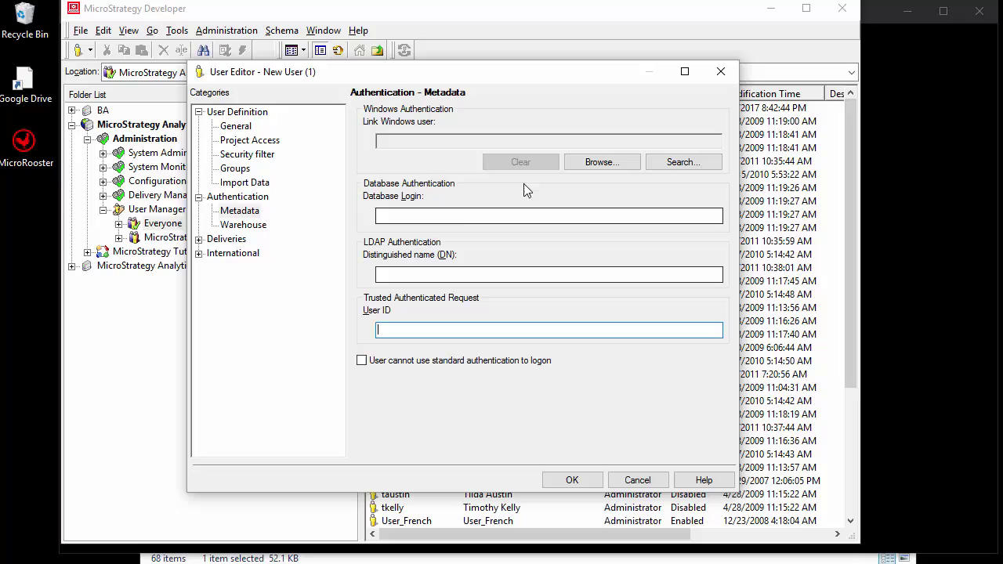
left_click(253, 229)
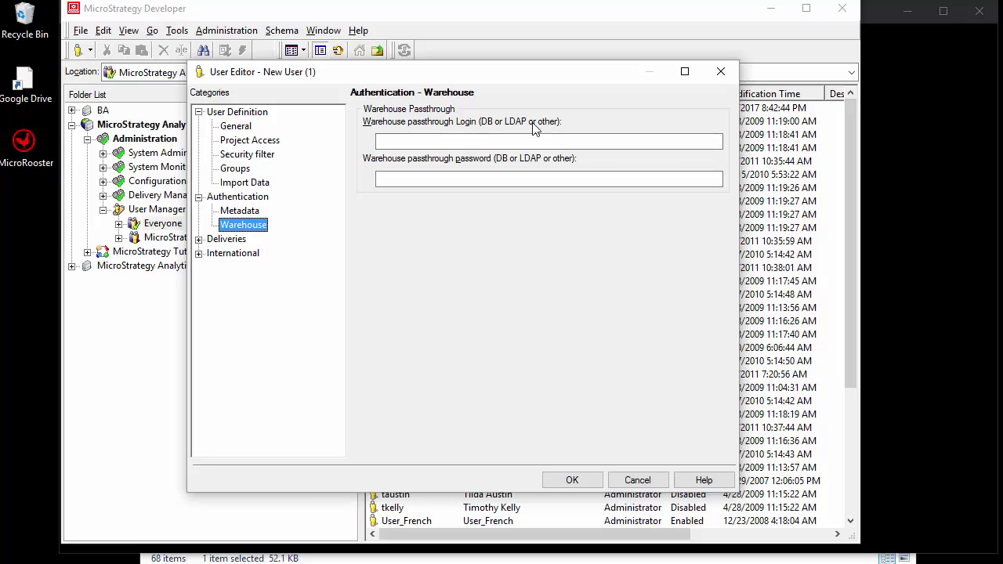
Show the Deliveries > Addresses page, which has no delivery addresses yet.
left_click(397, 140)
left_click(200, 240)
left_click(234, 239)
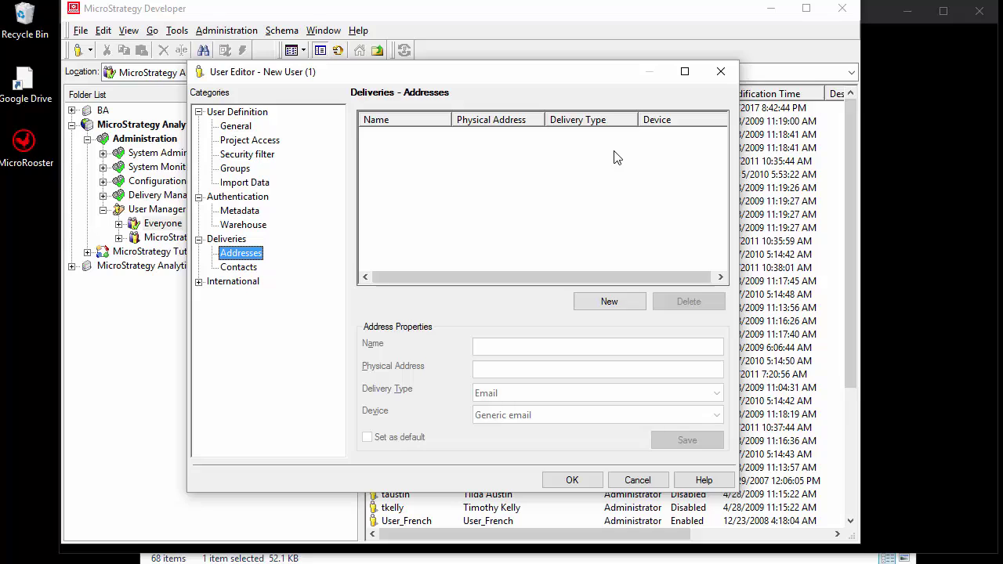
View Deliveries > Contacts, then International > Language with metadata and data language at (Default).
left_click(235, 268)
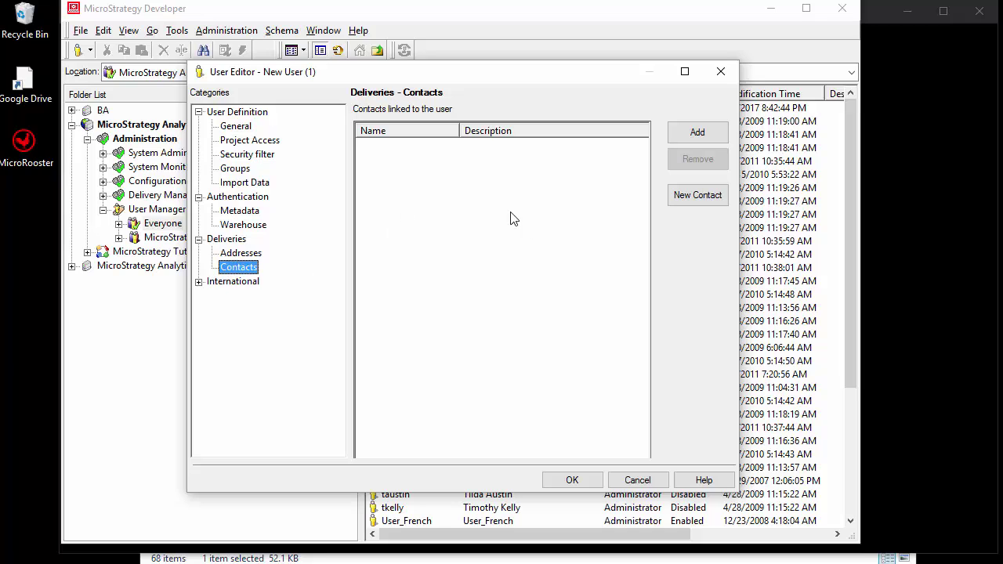
left_click(199, 282)
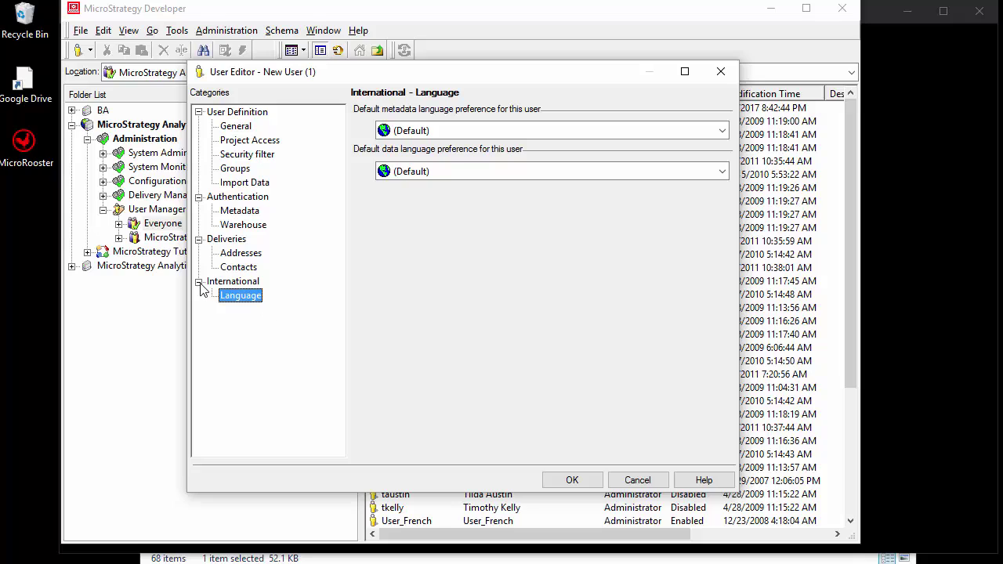
left_click(199, 283)
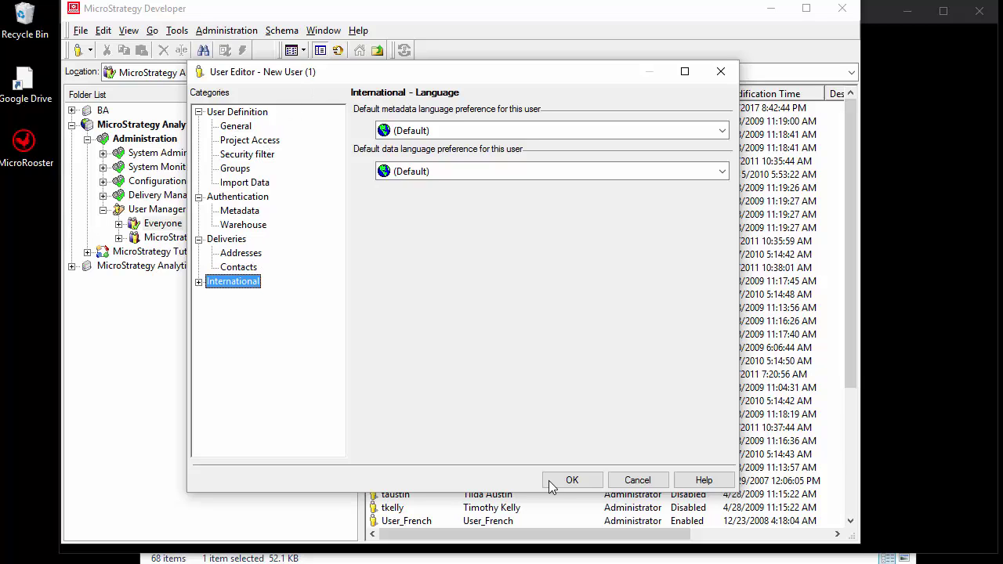
Close the User Editor, then open the Managers group under MicroStrategy Groups in the Group Editor.
left_click(637, 479)
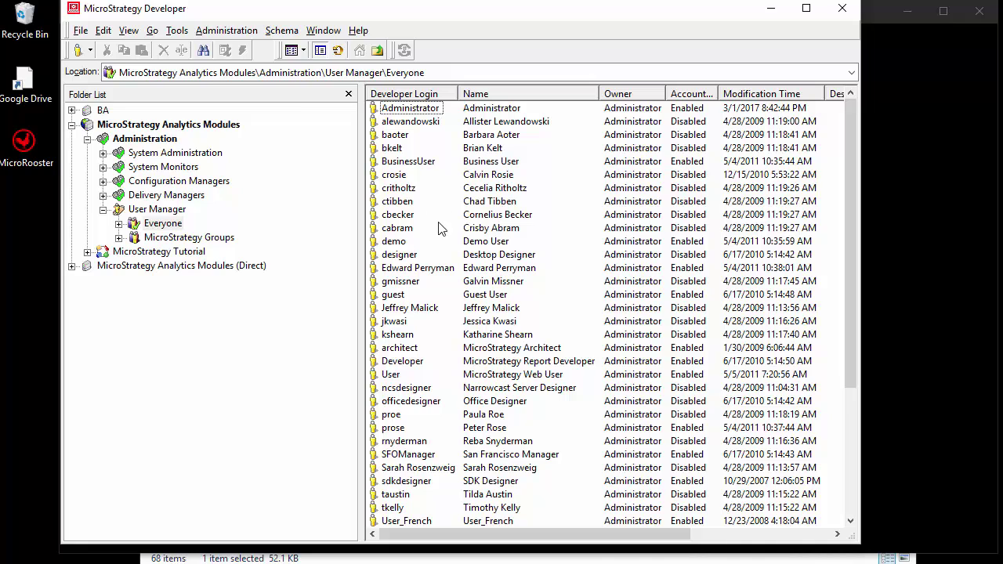
left_click(119, 237)
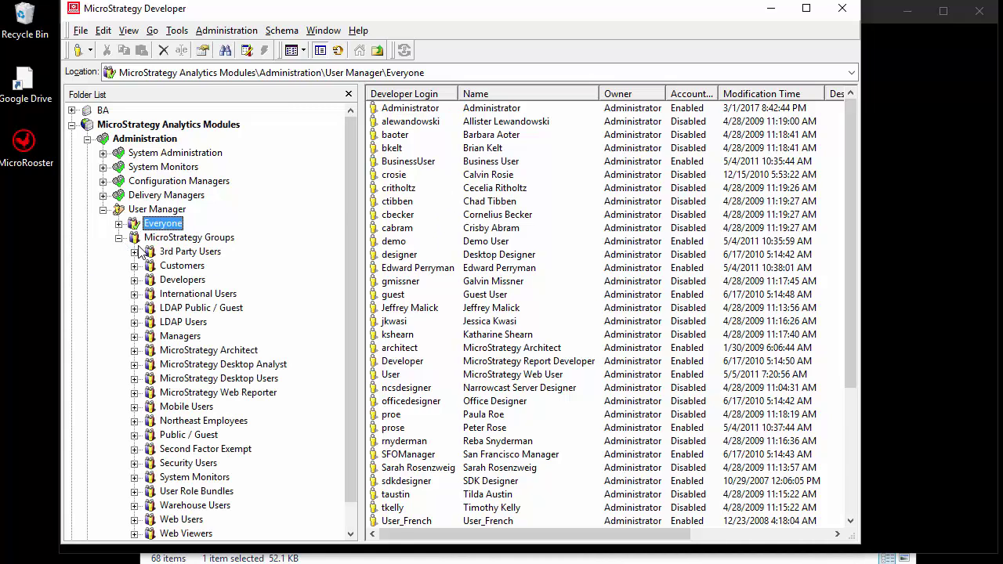
left_click(180, 335)
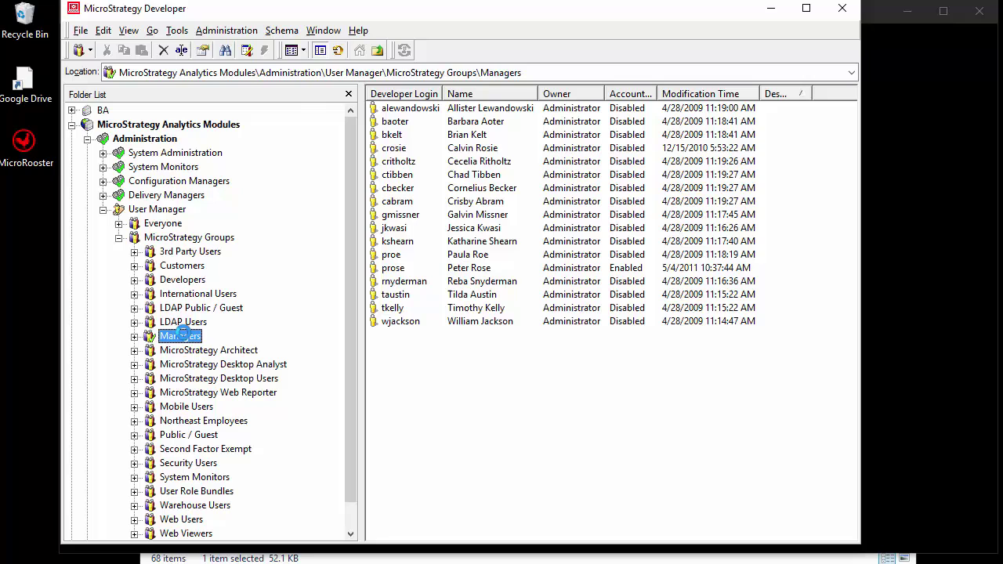
left_click(180, 335)
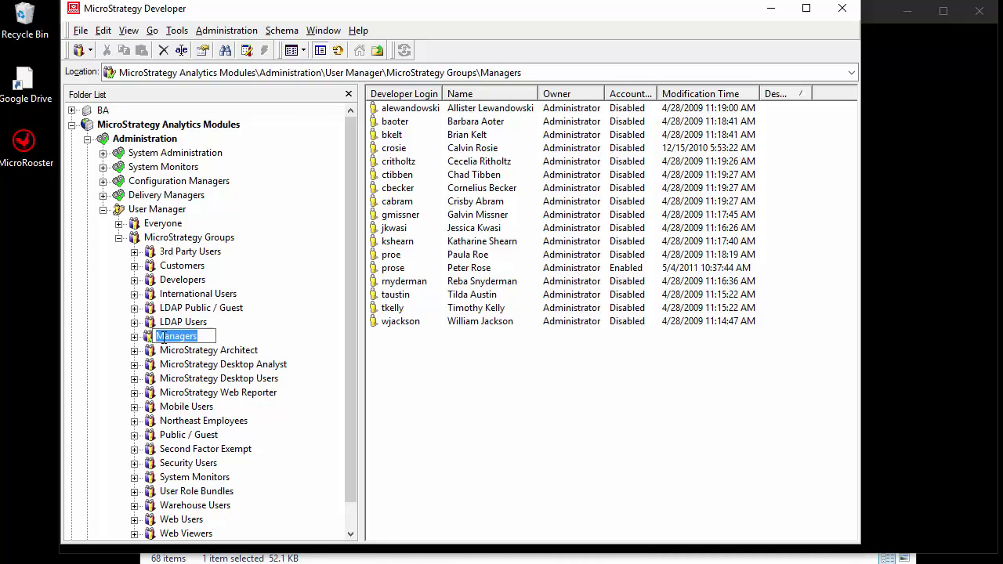
left_click(178, 352)
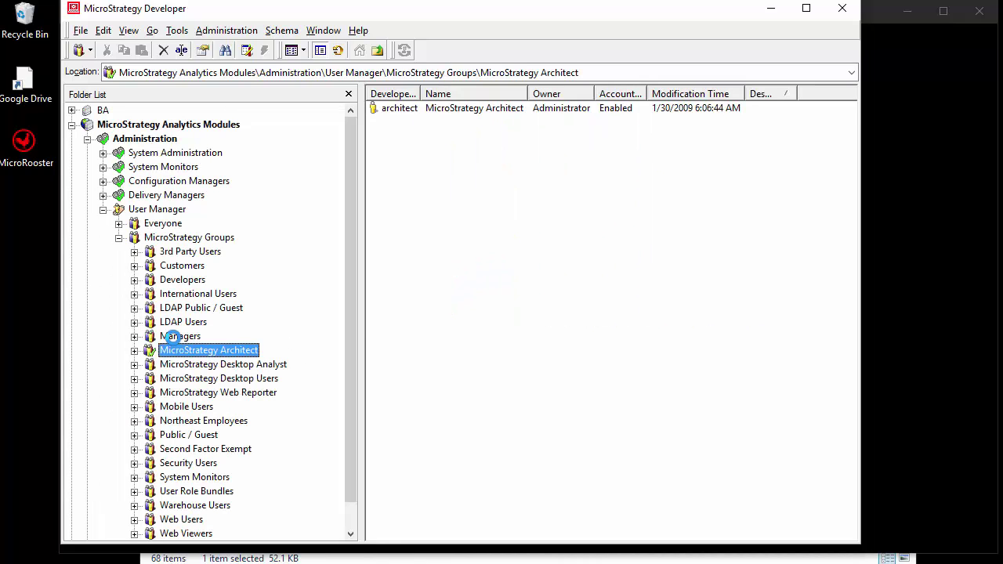
left_click(174, 338)
right_click(175, 339)
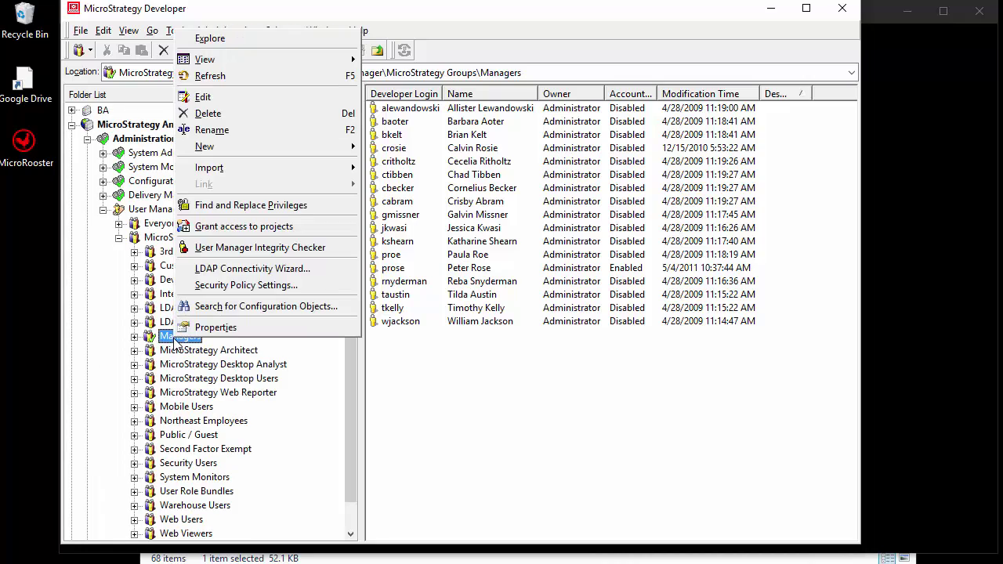
left_click(219, 97)
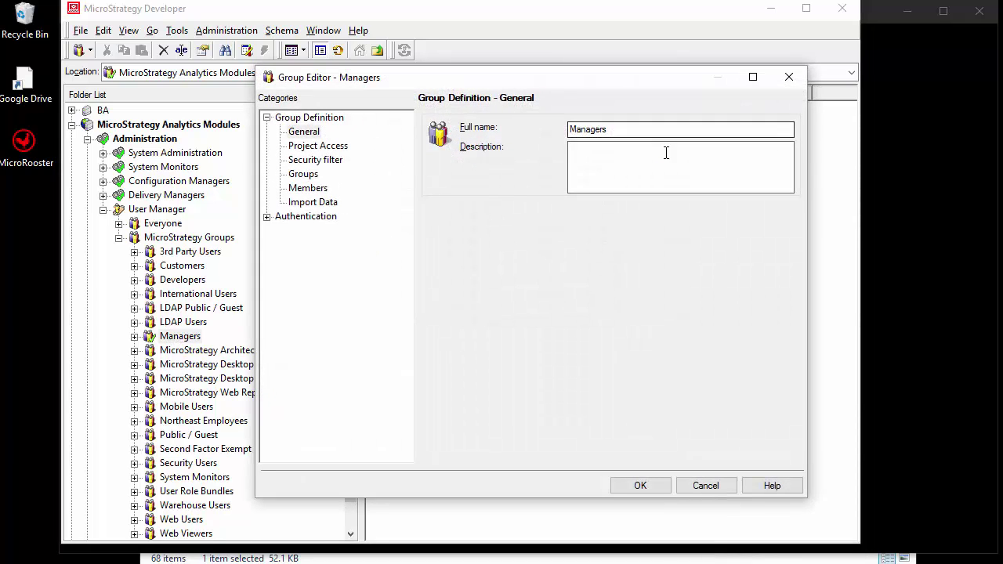
Review the Managers group's Project Access, Security filter, Groups, Members, Import Data and Authentication Metadata pages, then close unchanged.
left_click(317, 147)
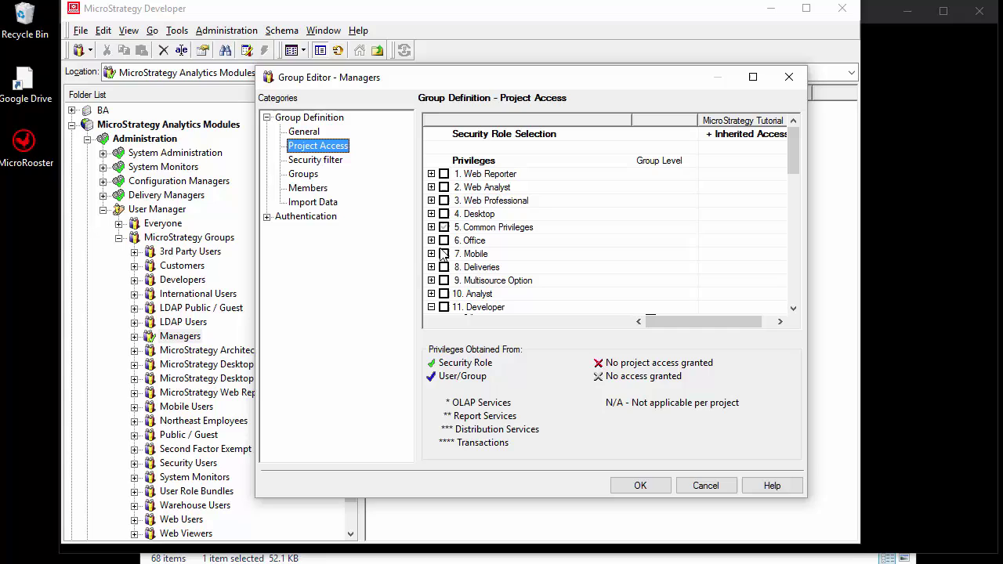
left_click(332, 163)
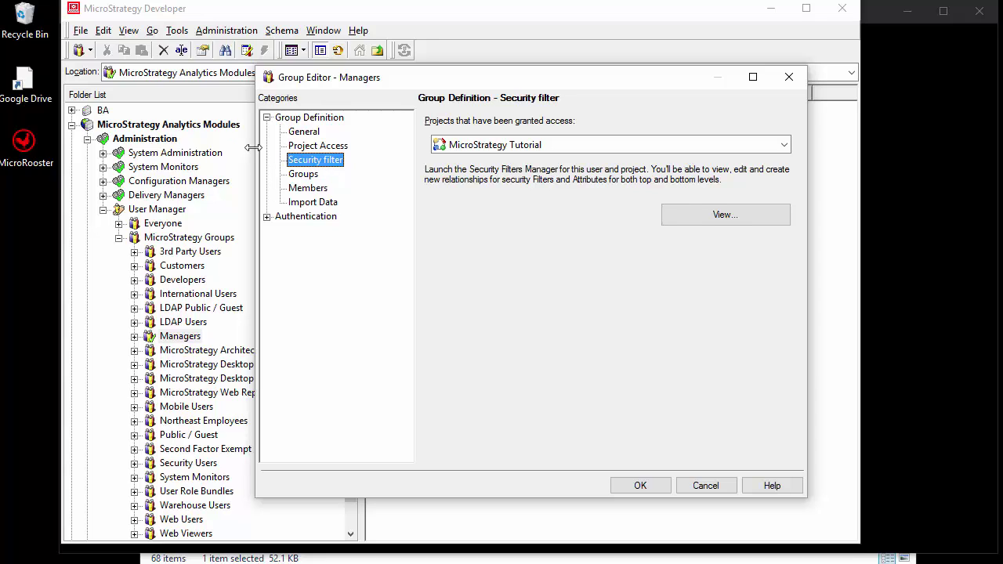
left_click(310, 174)
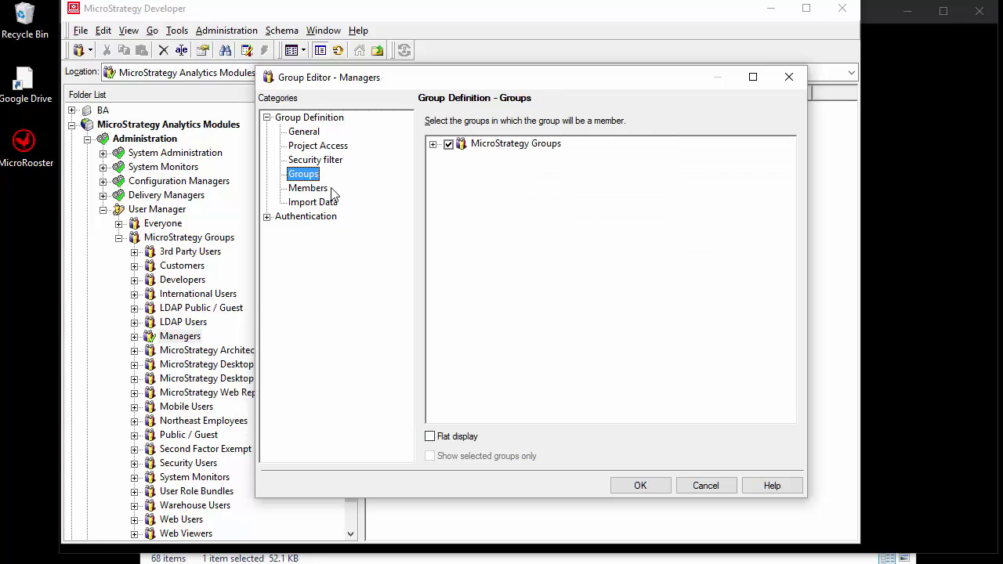
left_click(317, 191)
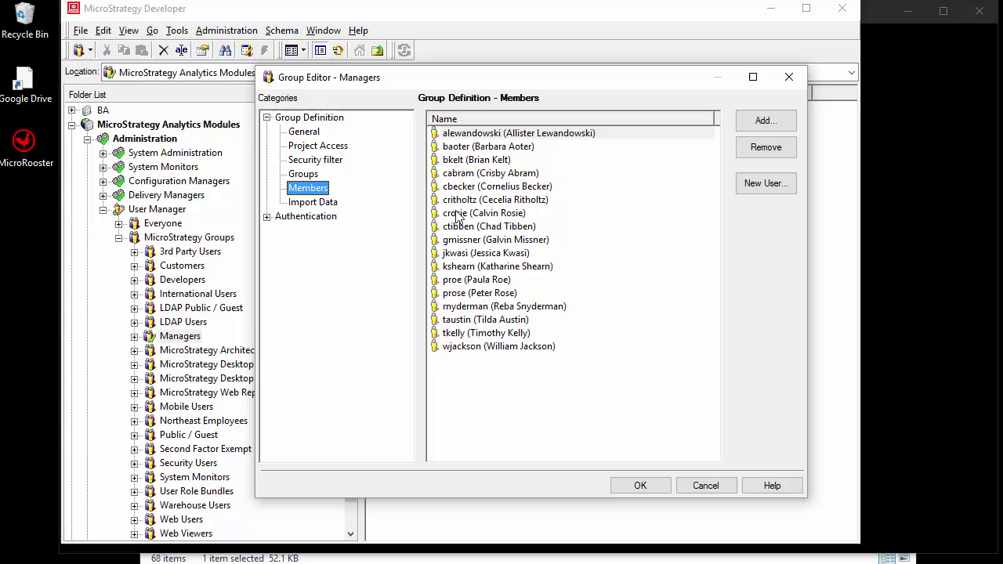
left_click(332, 203)
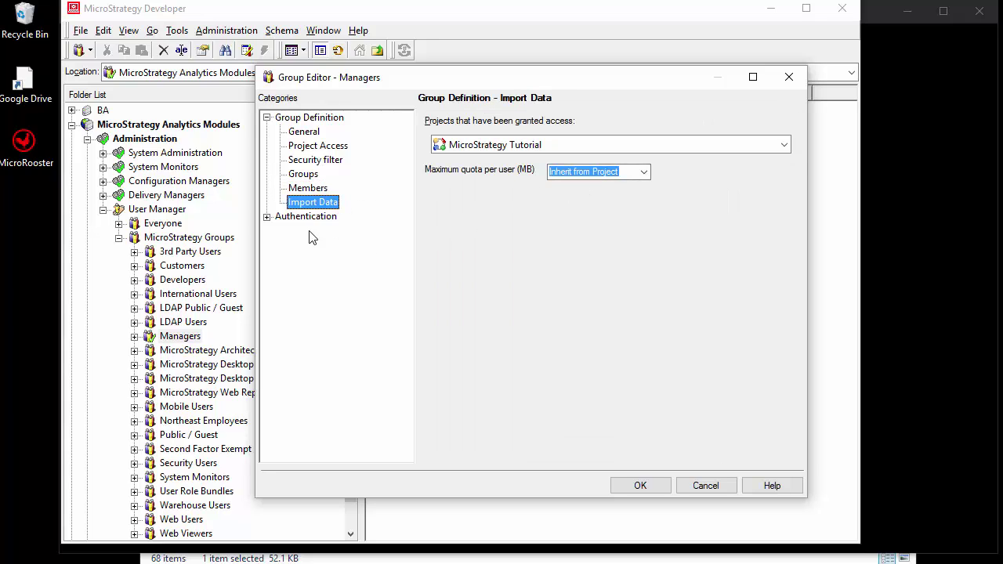
left_click(267, 217)
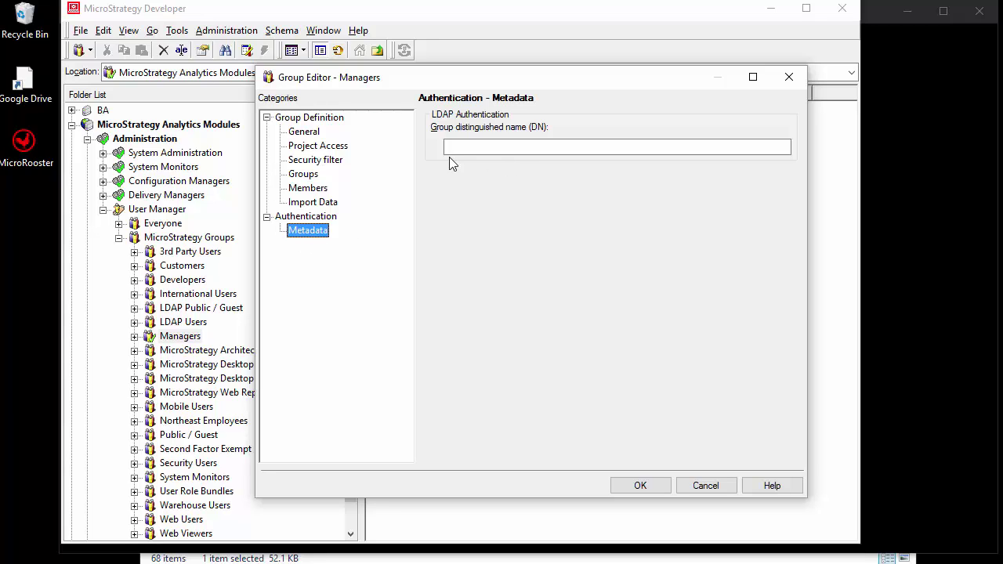
left_click(488, 150)
left_click(706, 486)
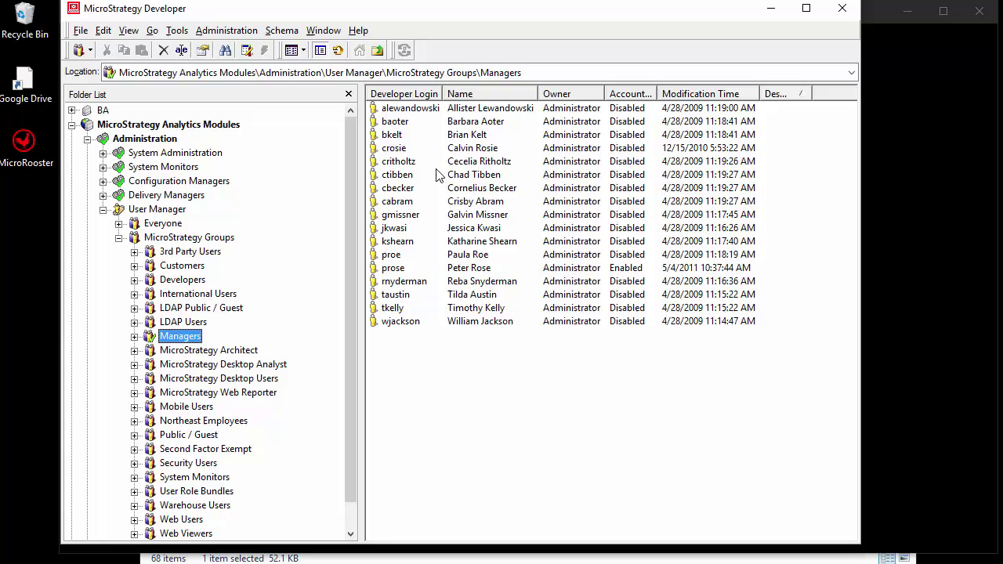
Open one Managers member's user settings, close them, then show the user list's Import choices.
left_click(400, 215)
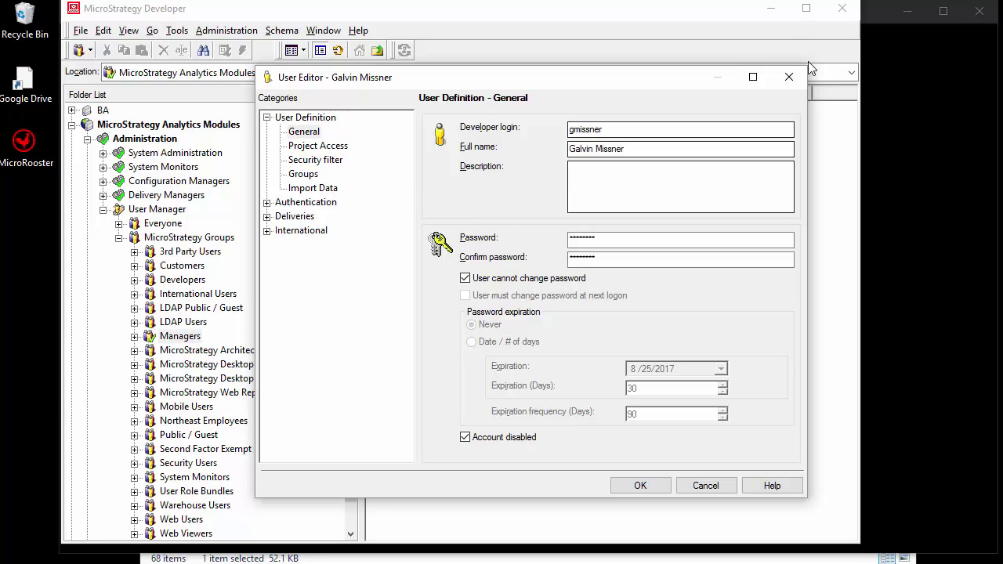
left_click(789, 77)
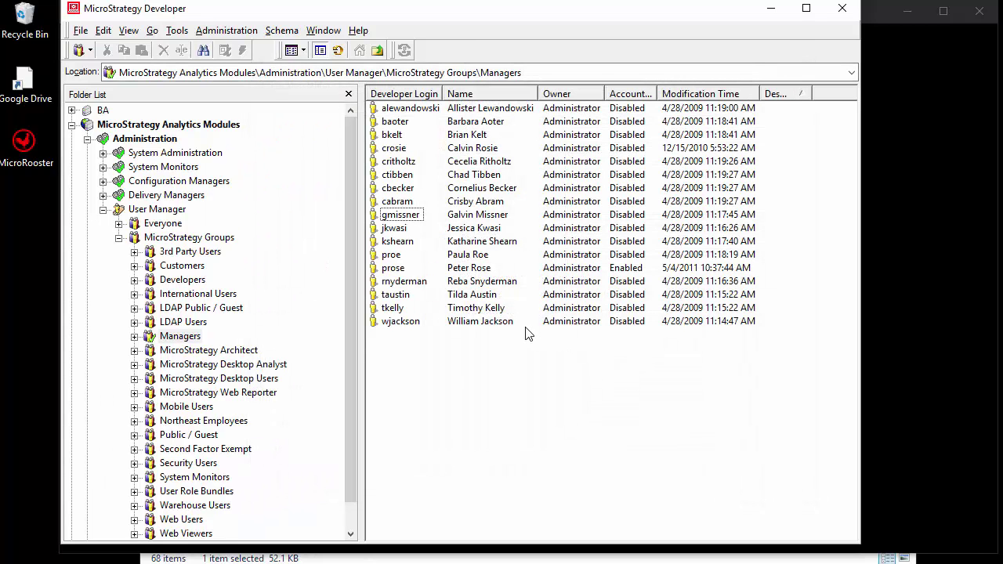
right_click(429, 391)
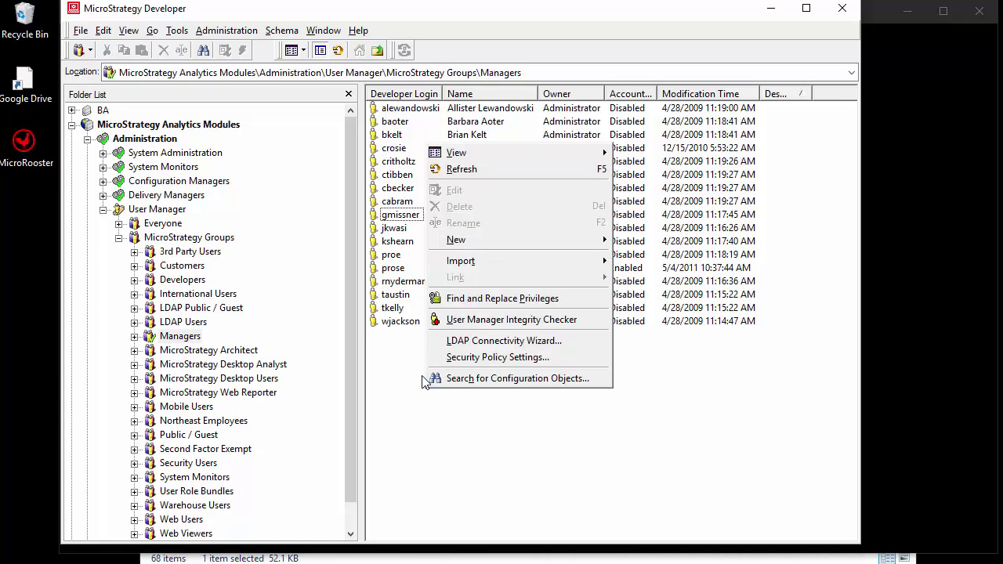
mouse_move(470, 246)
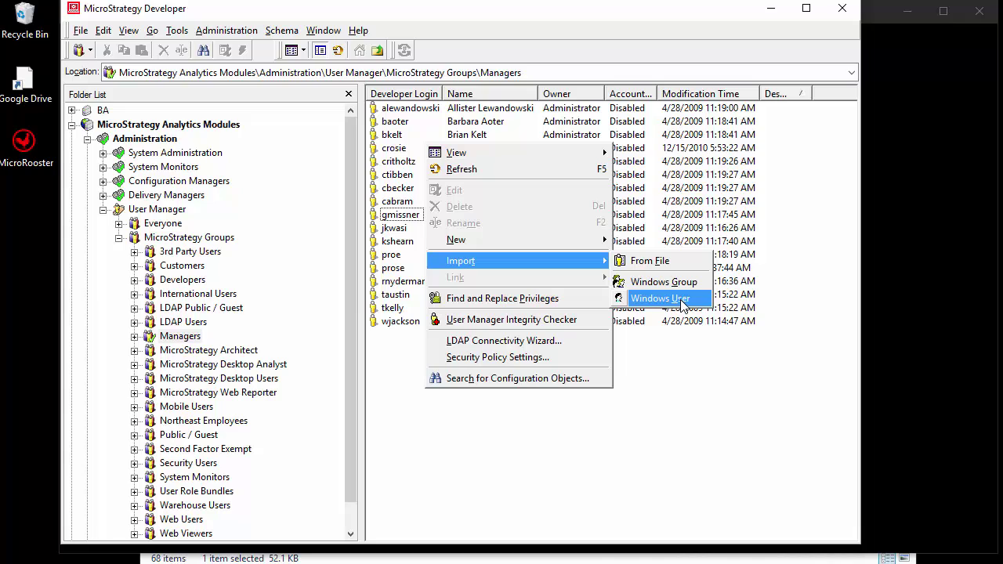
Start Import > From File and look over its Privileges, Project Access and General tabs.
left_click(653, 263)
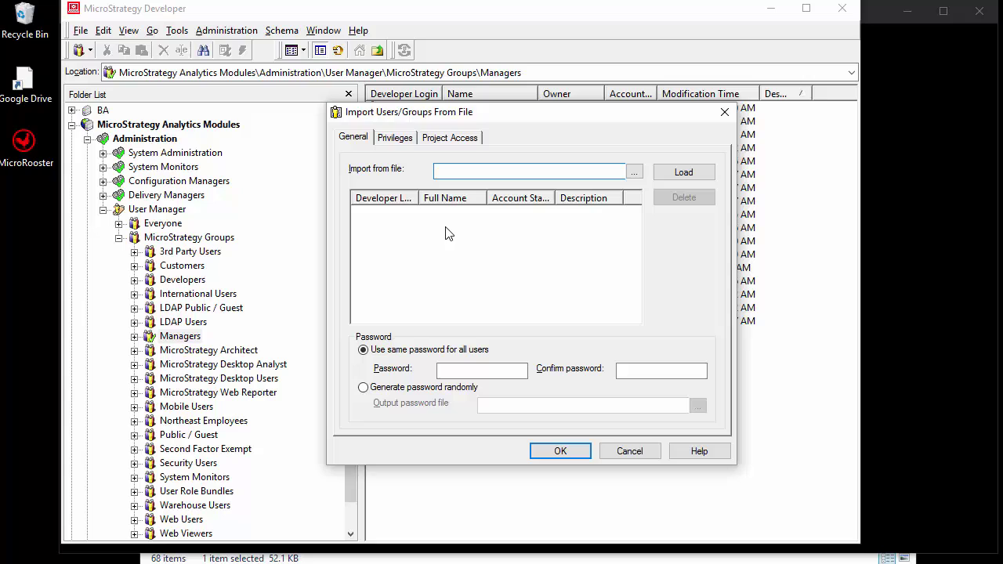
left_click(399, 139)
left_click(462, 139)
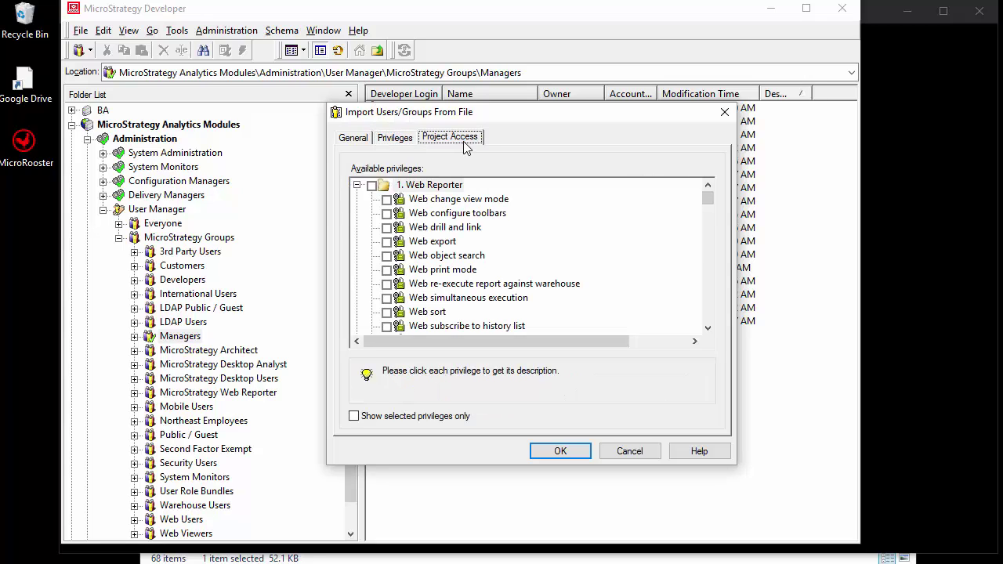
left_click(355, 140)
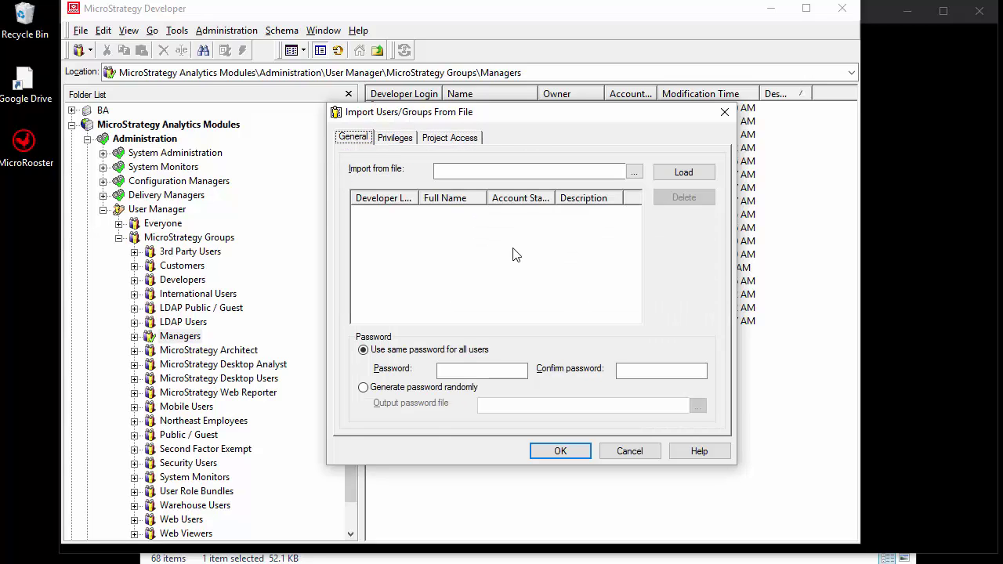
left_click(623, 171)
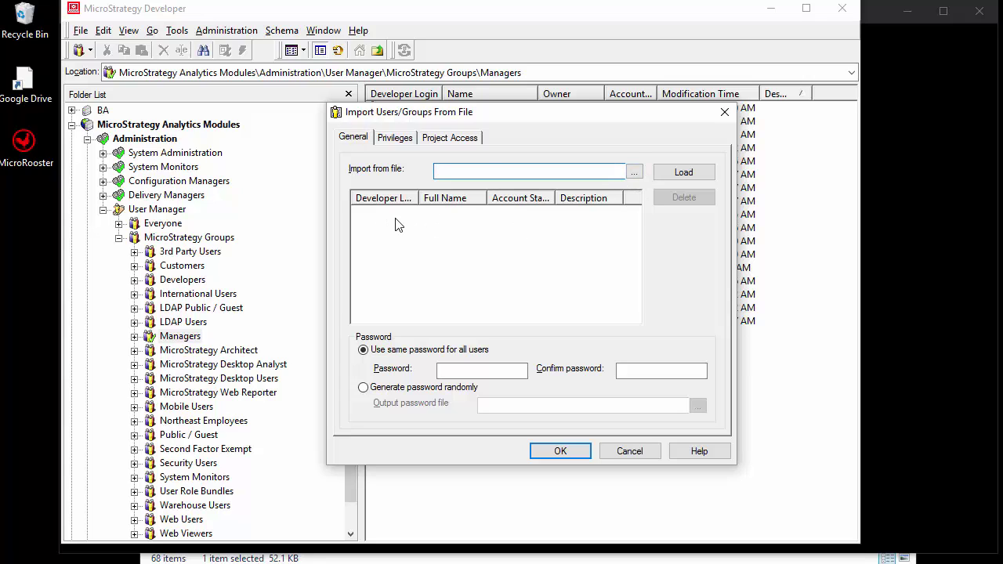
Resize the import dialog's columns, widening Developer Login so its full heading shows.
left_click_drag(419, 198, 437, 197)
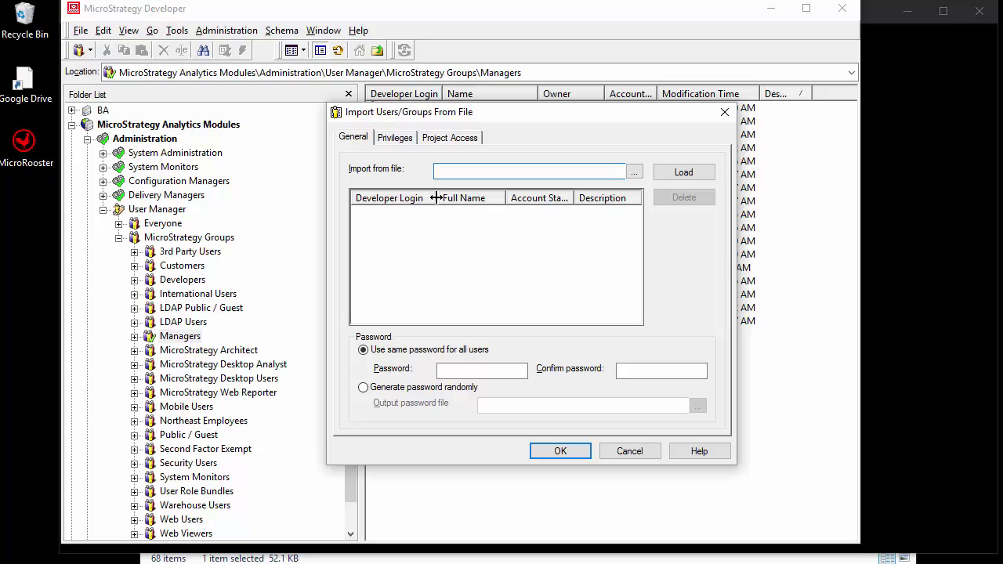
left_click_drag(505, 197, 503, 198)
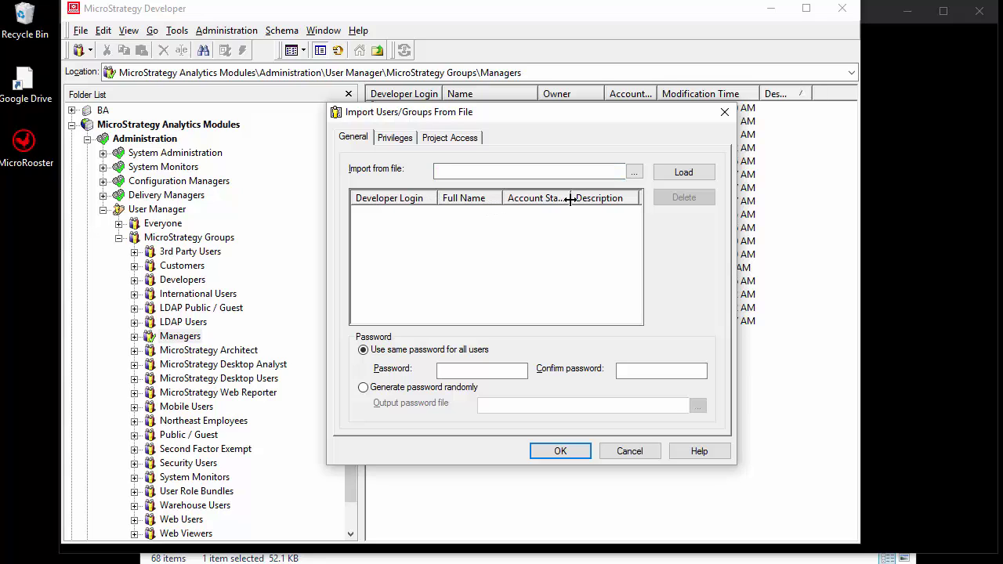
left_click_drag(571, 197, 596, 197)
left_click_drag(574, 317, 630, 319)
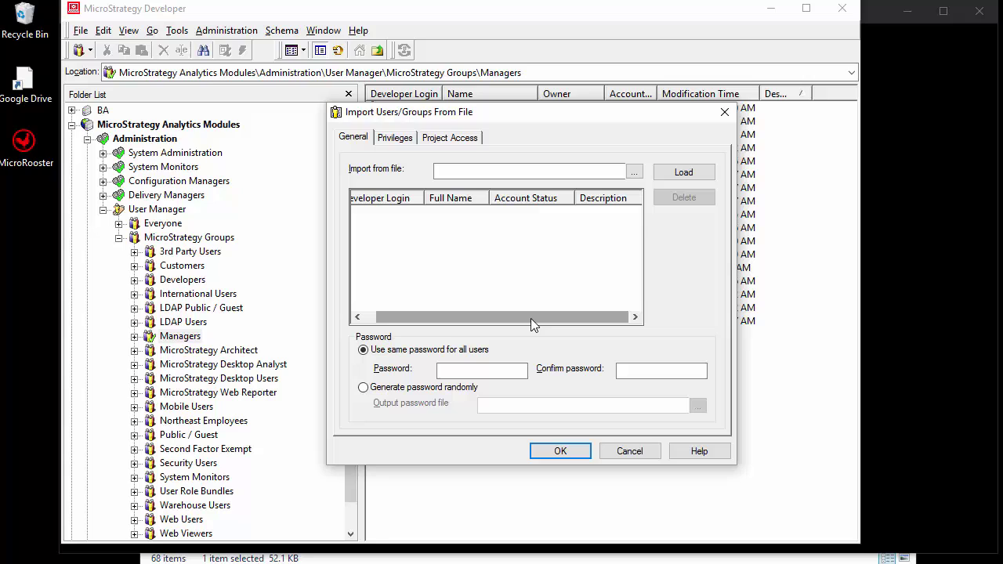
left_click_drag(530, 317, 441, 315)
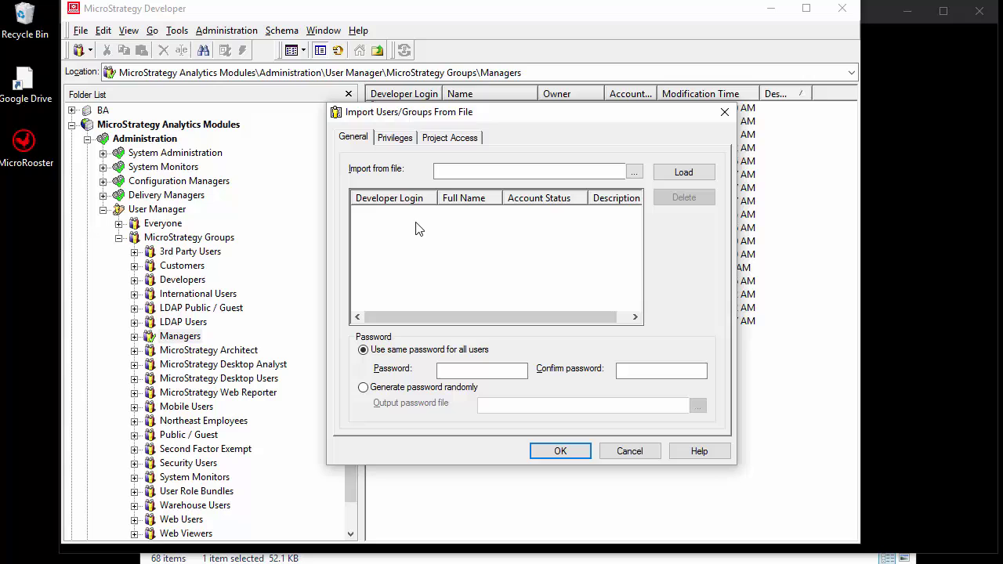
left_click(638, 455)
right_click(413, 361)
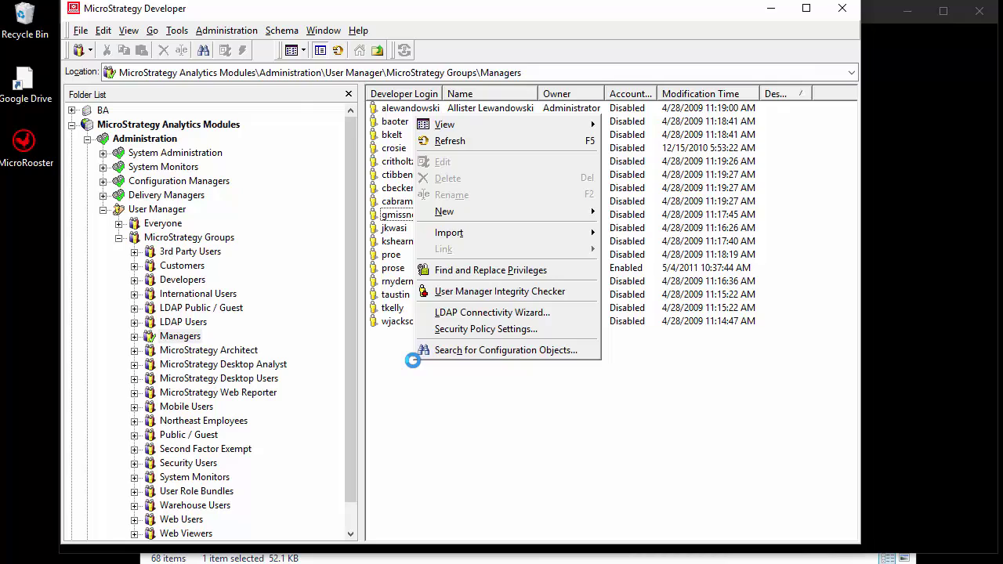
left_click(482, 317)
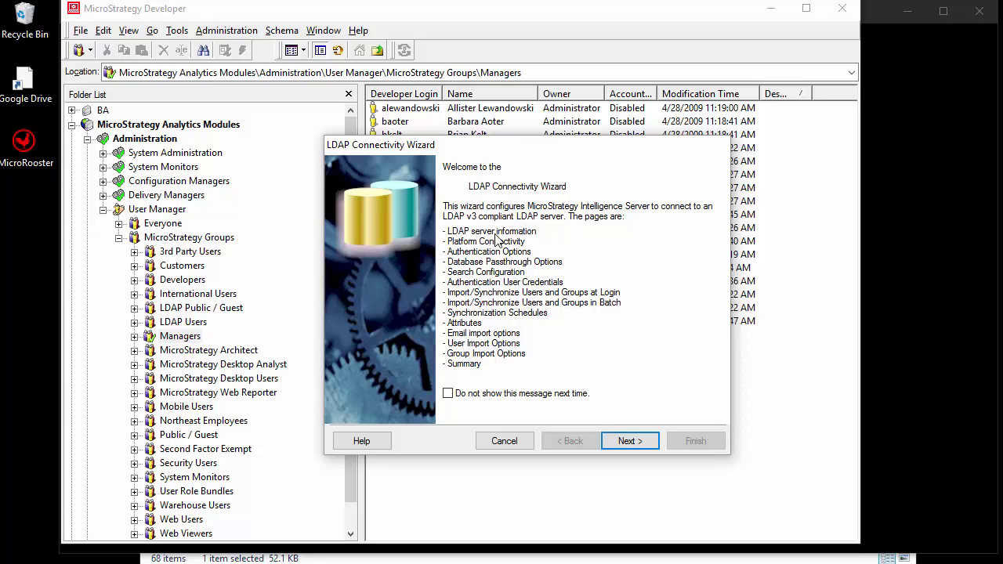
left_click(628, 442)
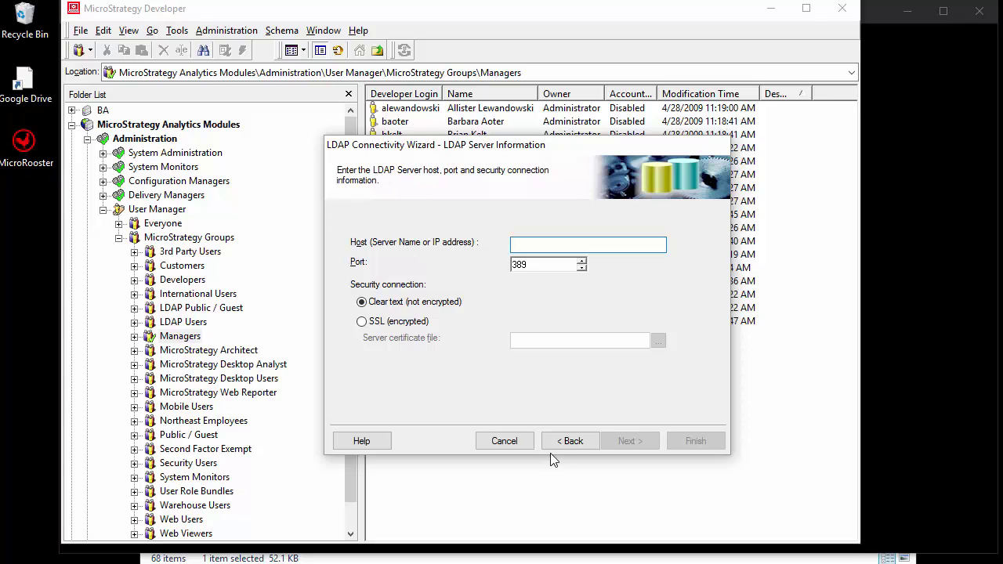
left_click(521, 441)
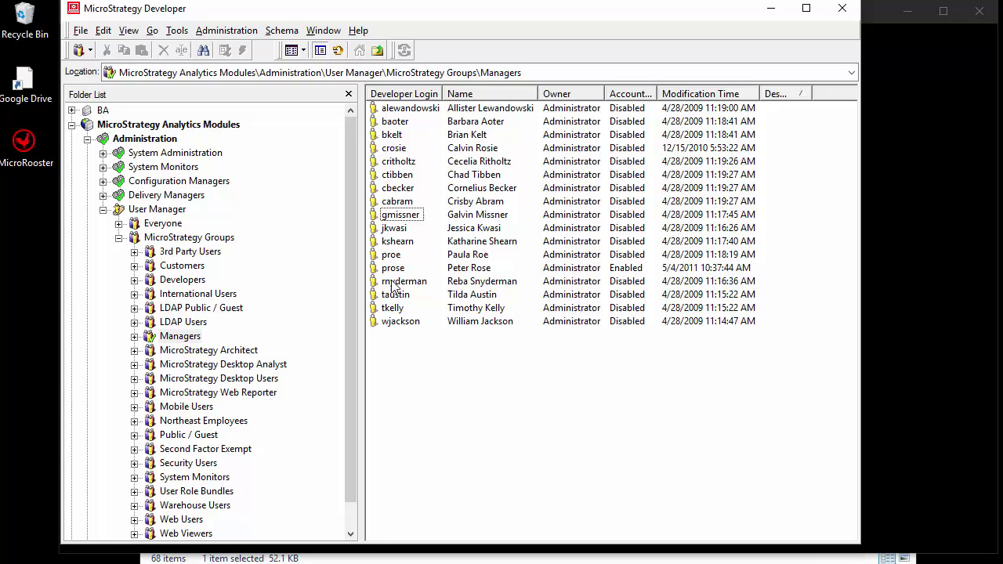
right_click(415, 323)
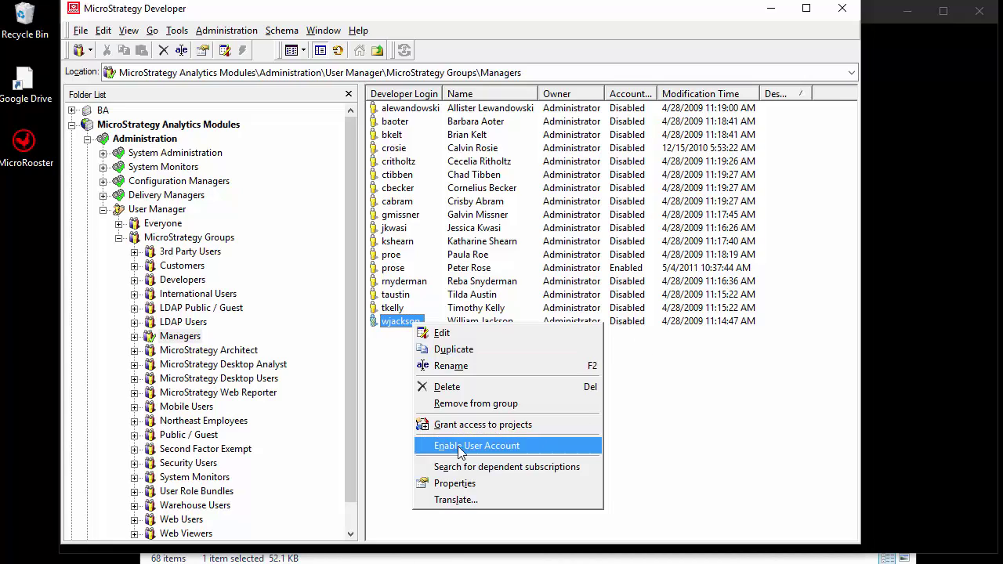
left_click(385, 416)
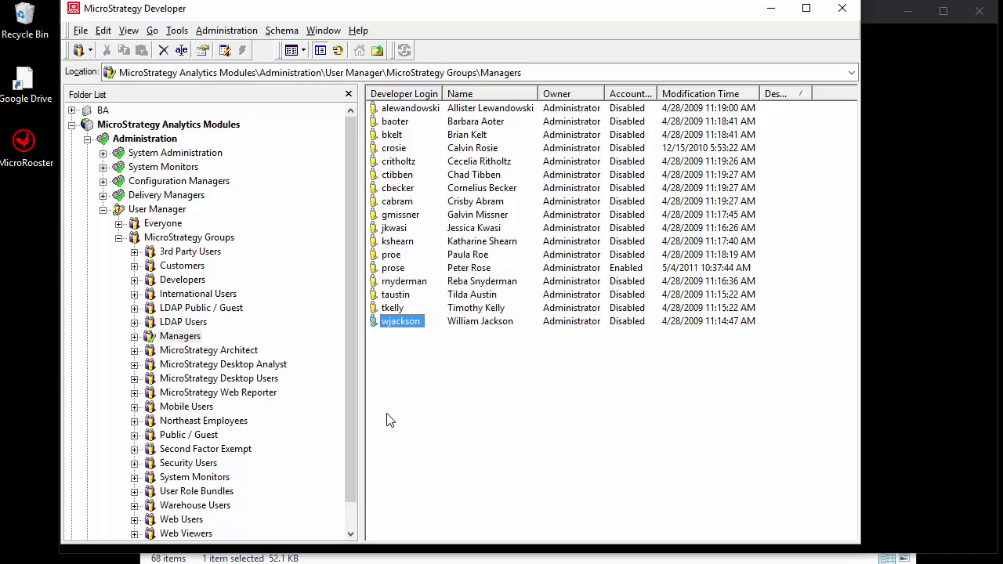